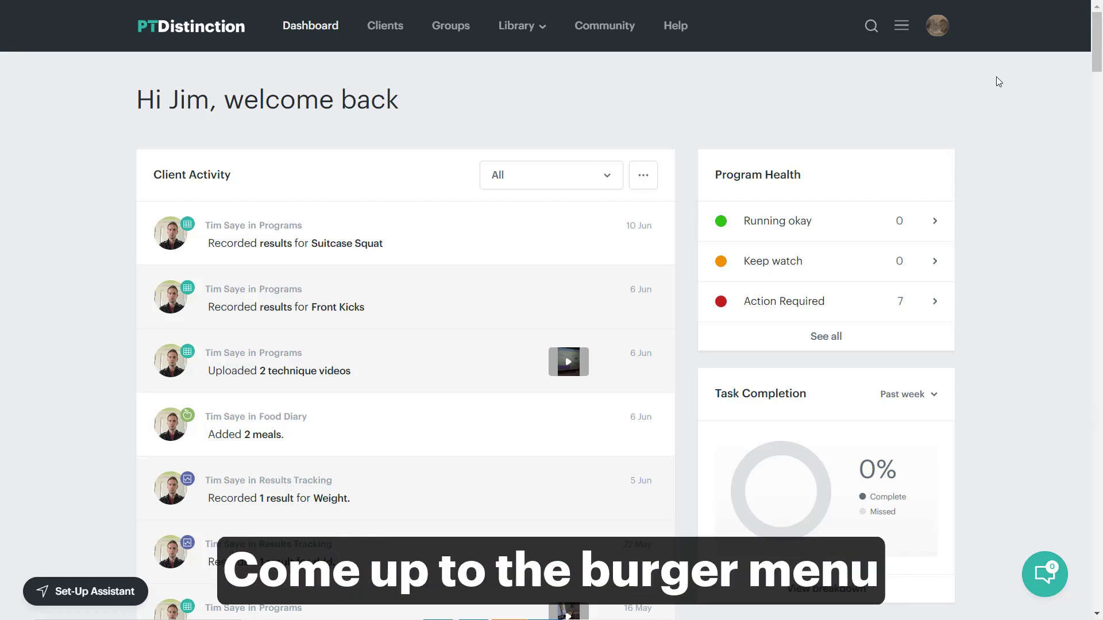
- Start a new package from the Packages page and name it 'Online Challenge'
{"action": "left_click", "coordinate": [902, 25]}
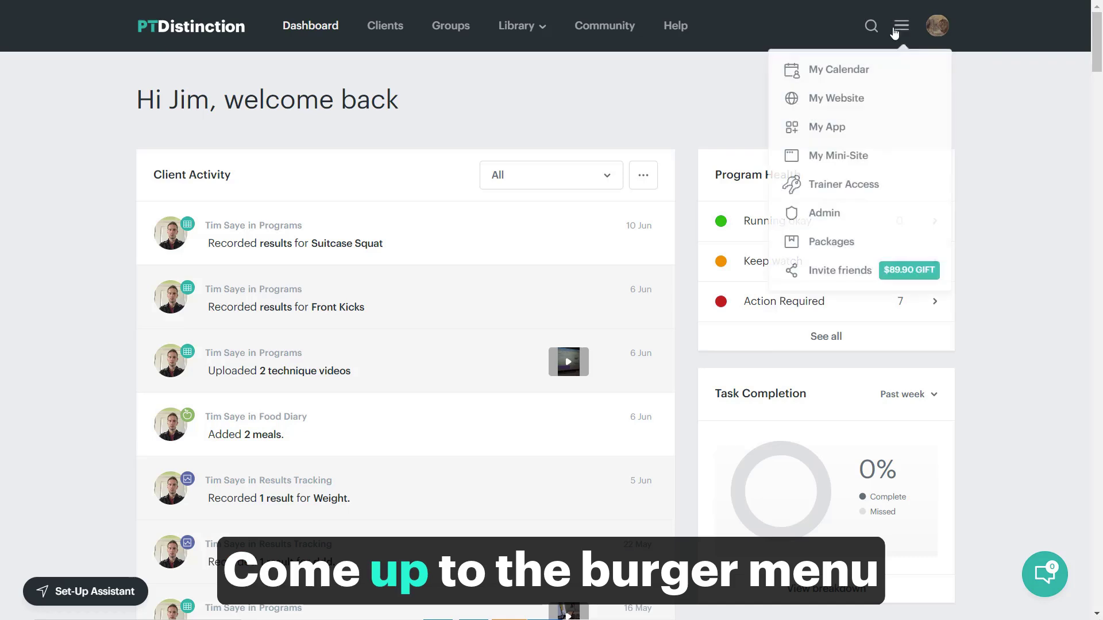
{"action": "left_click", "coordinate": [836, 241]}
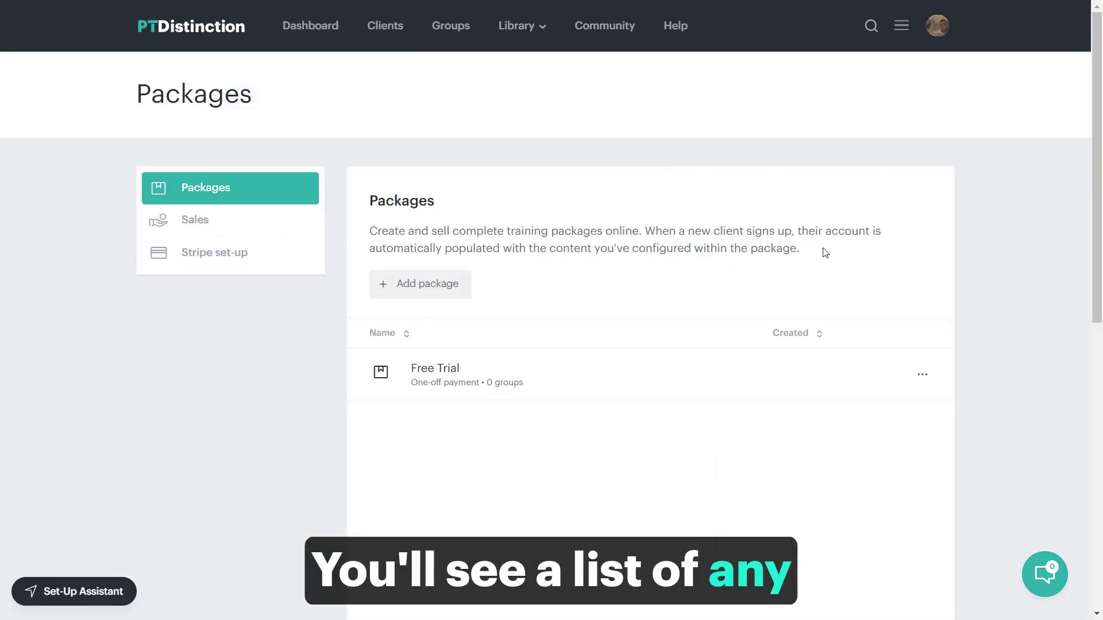
{"action": "left_click", "coordinate": [421, 296]}
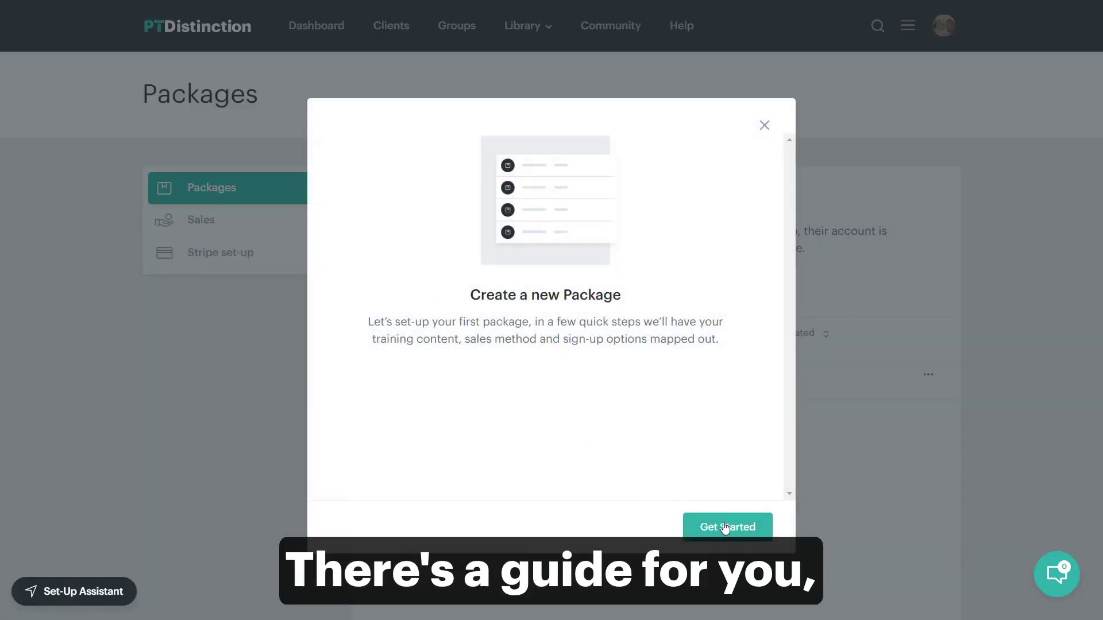
{"action": "left_click", "coordinate": [724, 527]}
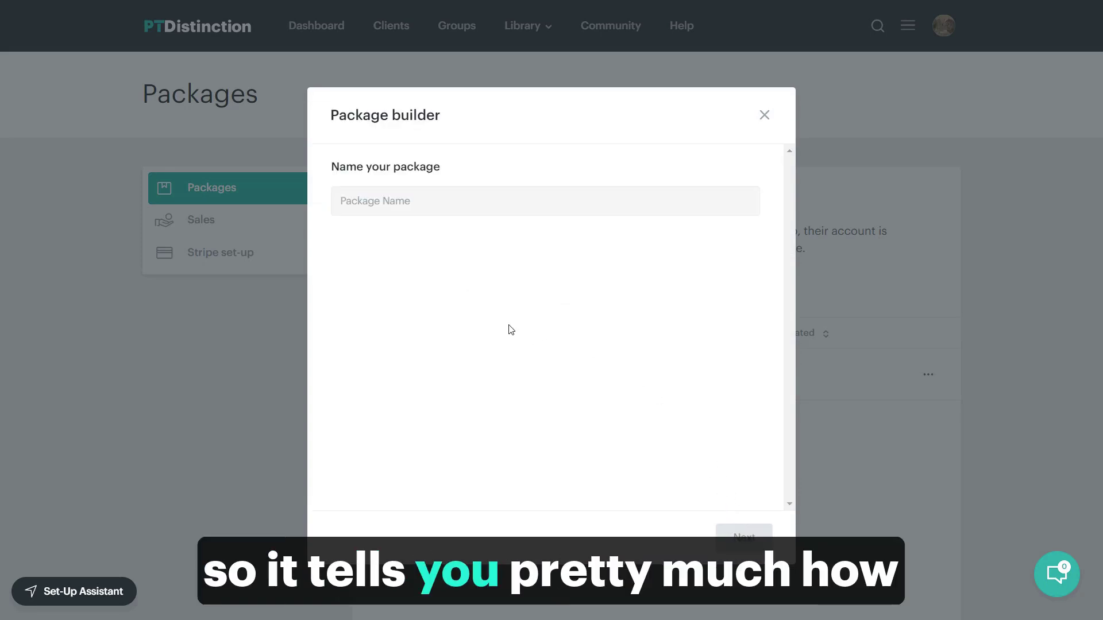
{"action": "left_click", "coordinate": [460, 198]}
{"action": "type", "text": "O"}
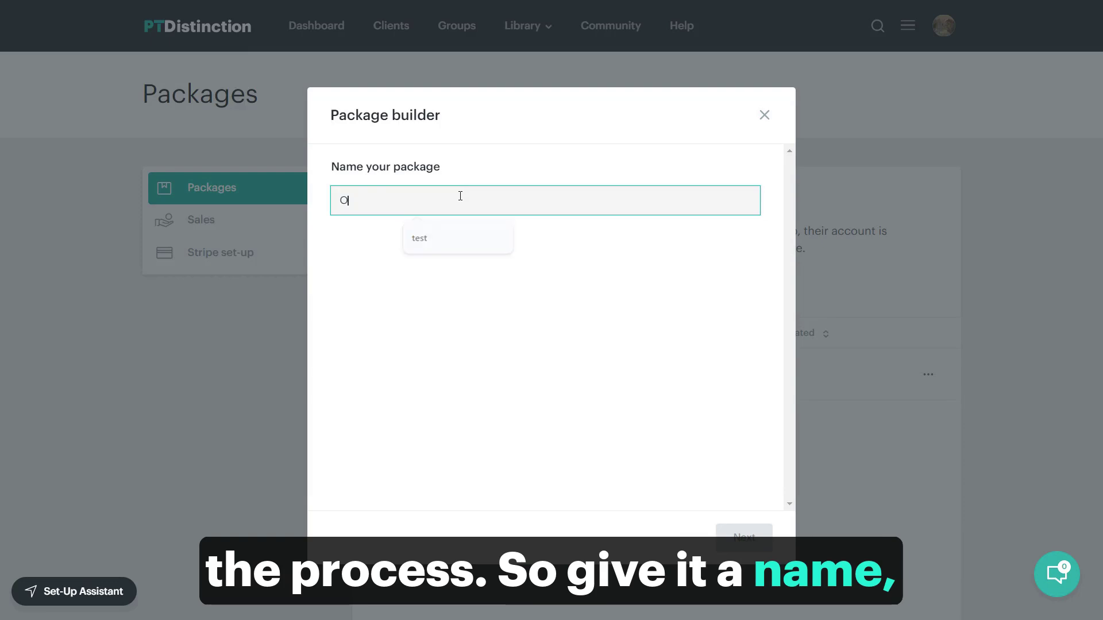
{"action": "type", "text": "nline Challenge"}
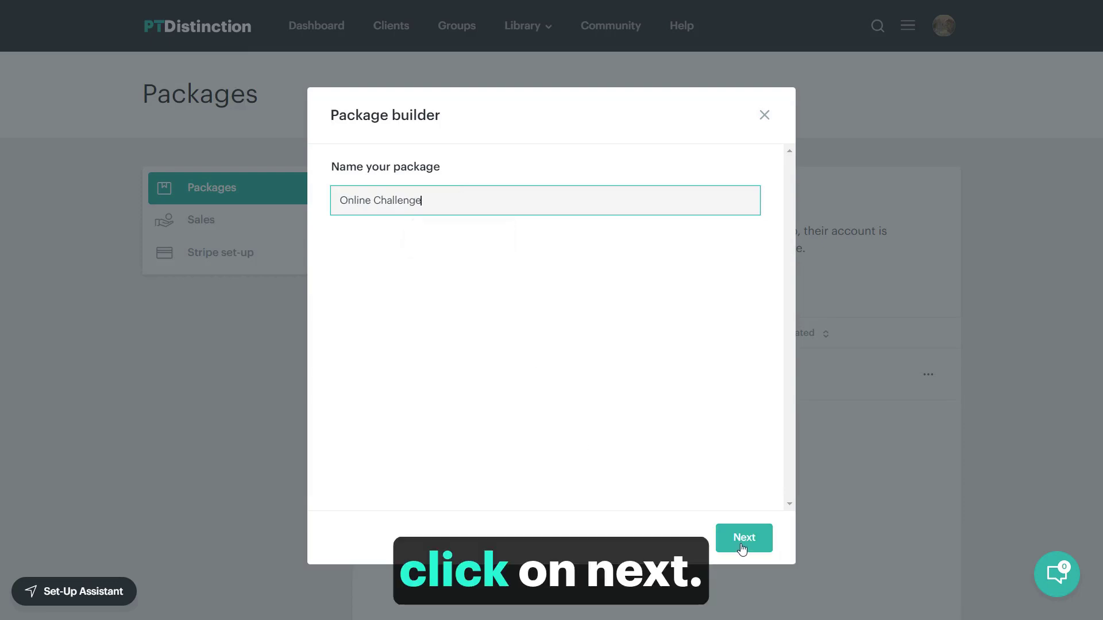
- Add the 30 Day OPT Challenge group, set to start on Monday
{"action": "left_click", "coordinate": [741, 547]}
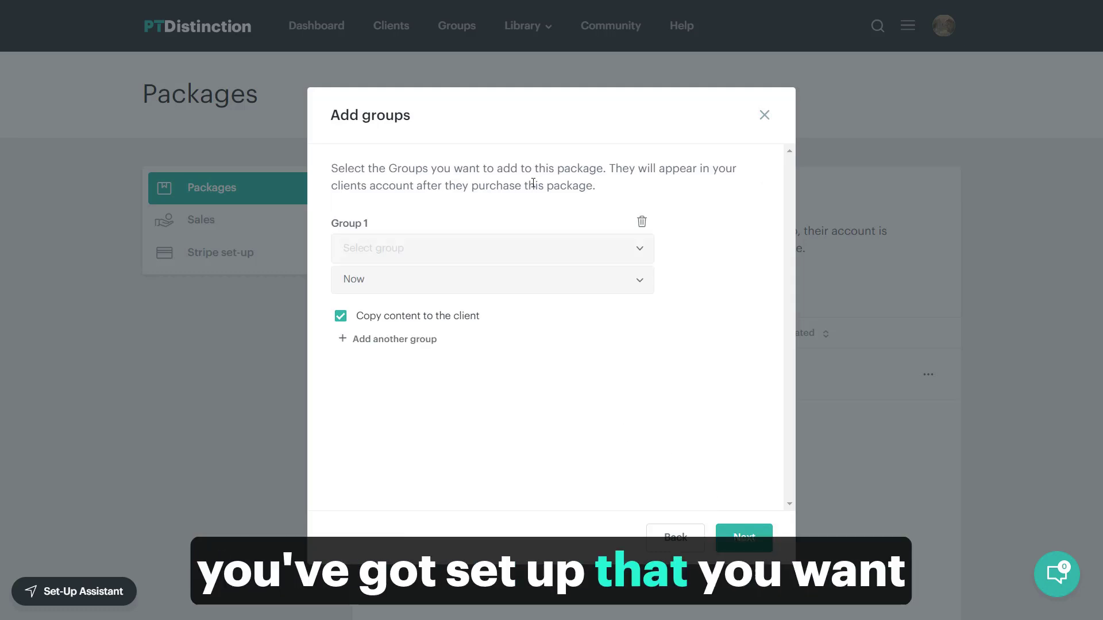
{"action": "left_click", "coordinate": [642, 258]}
{"action": "left_click", "coordinate": [457, 288]}
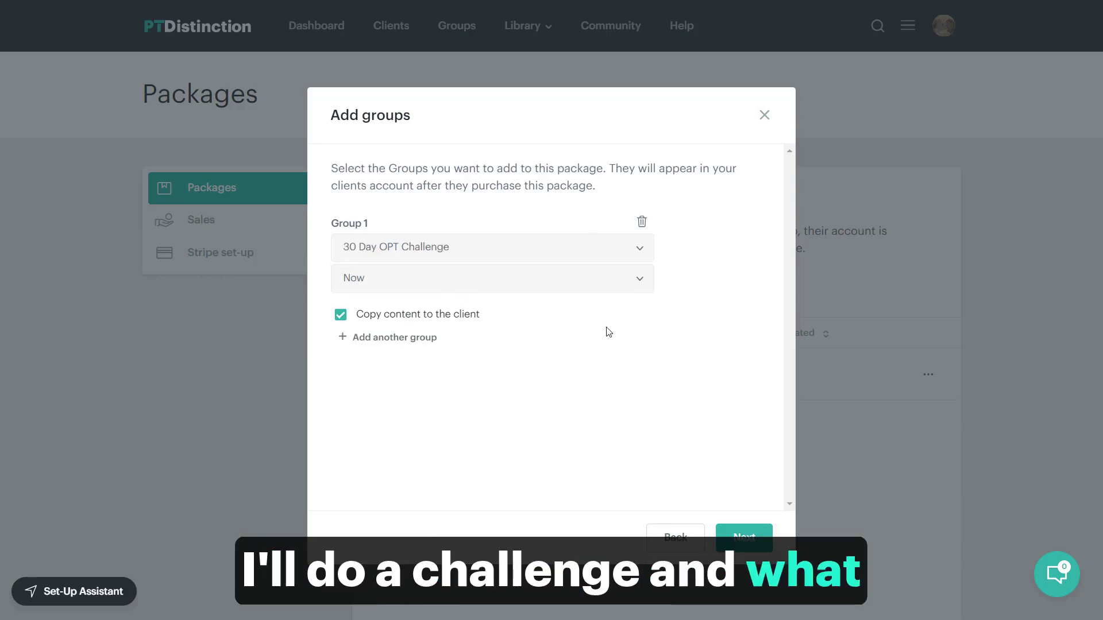
{"action": "left_click", "coordinate": [638, 287]}
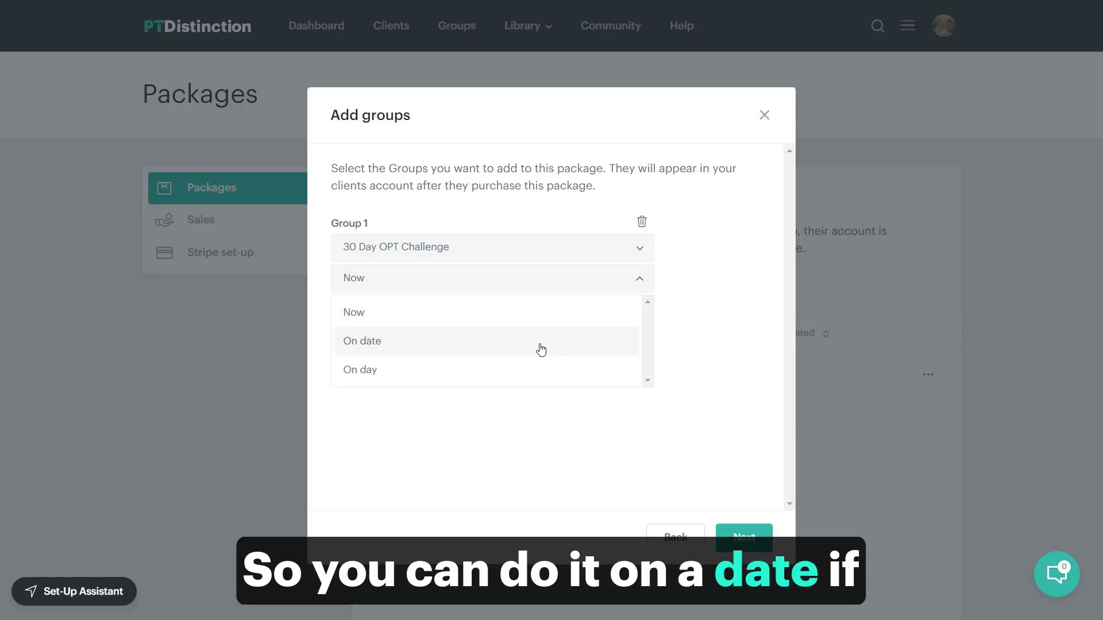
{"action": "left_click", "coordinate": [530, 370]}
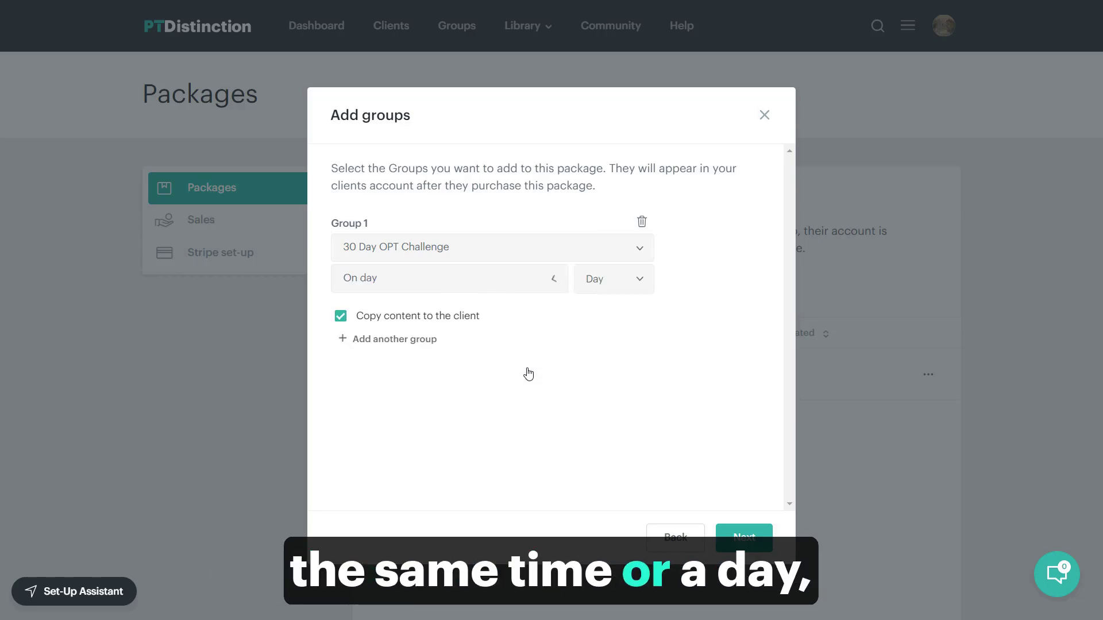
{"action": "left_click", "coordinate": [627, 277]}
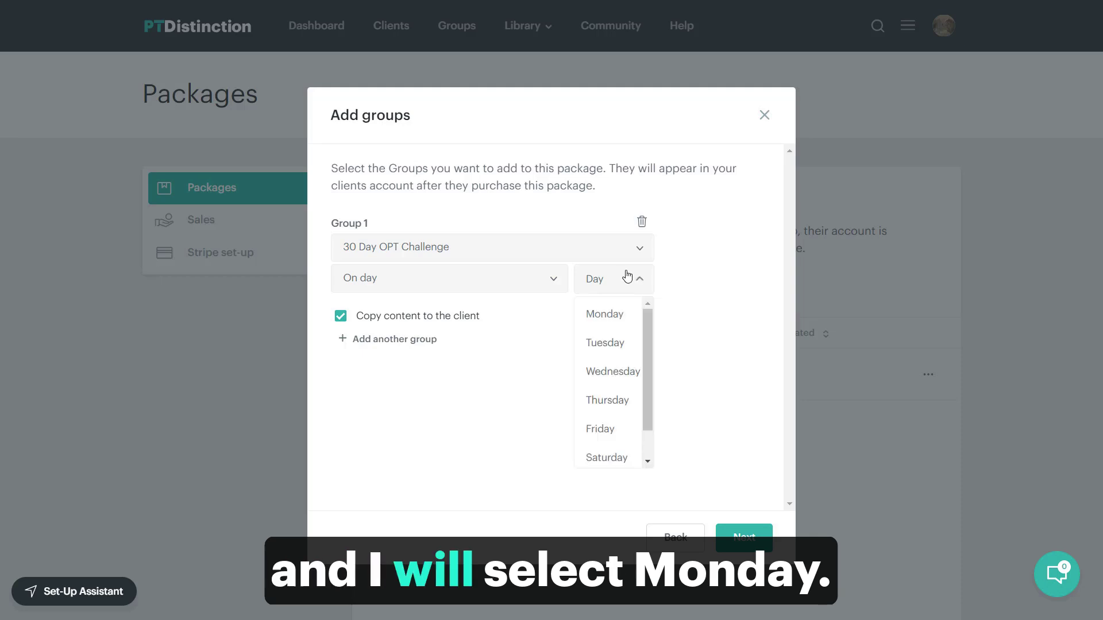
{"action": "left_click", "coordinate": [609, 315]}
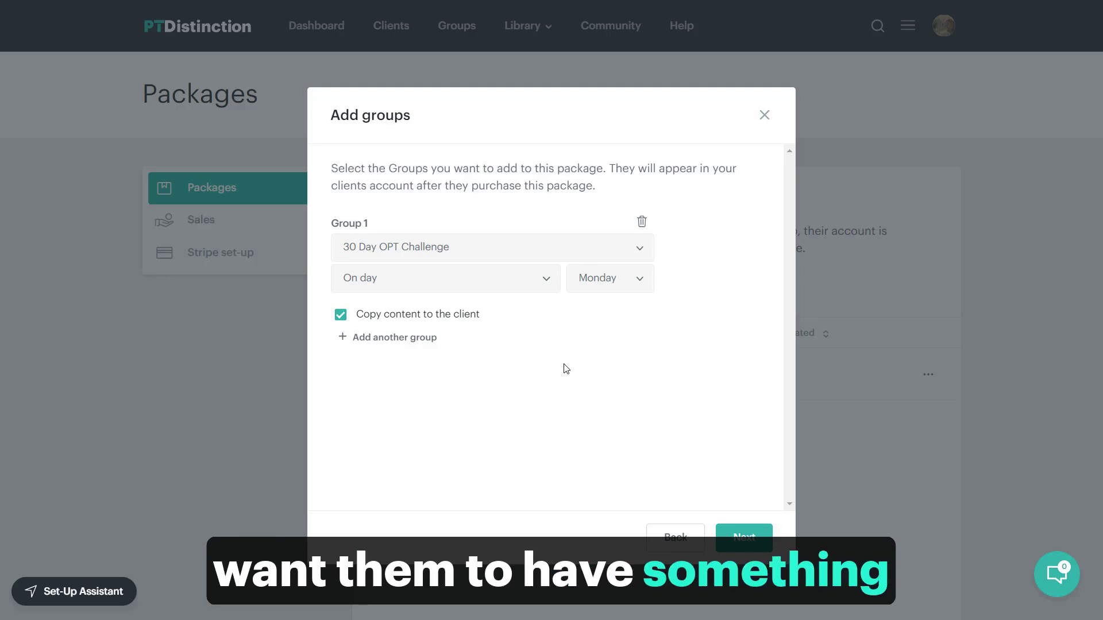
- Add PTD Ninja - Onboarding as a second group, starting now
{"action": "left_click", "coordinate": [416, 339]}
{"action": "left_click", "coordinate": [624, 388]}
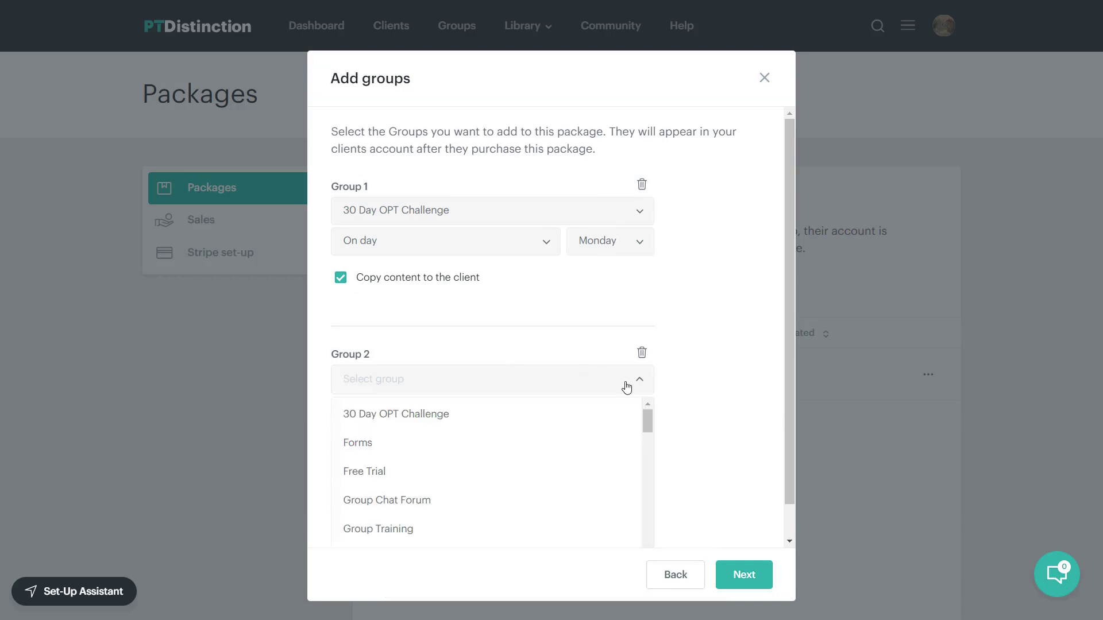
{"action": "scroll", "coordinate": [561, 450], "scroll_direction": "down", "scroll_amount": 5}
{"action": "scroll", "coordinate": [561, 452], "scroll_direction": "down", "scroll_amount": 1}
{"action": "scroll", "coordinate": [562, 452], "scroll_direction": "down", "scroll_amount": 3}
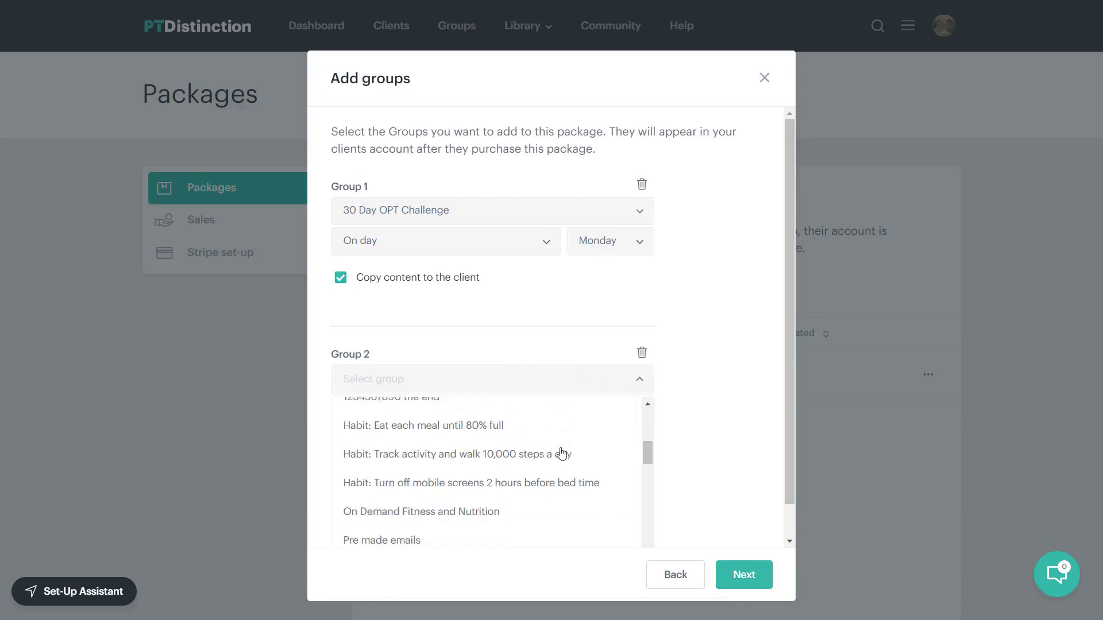
{"action": "scroll", "coordinate": [561, 454], "scroll_direction": "down", "scroll_amount": 3}
{"action": "scroll", "coordinate": [561, 453], "scroll_direction": "up", "scroll_amount": 2}
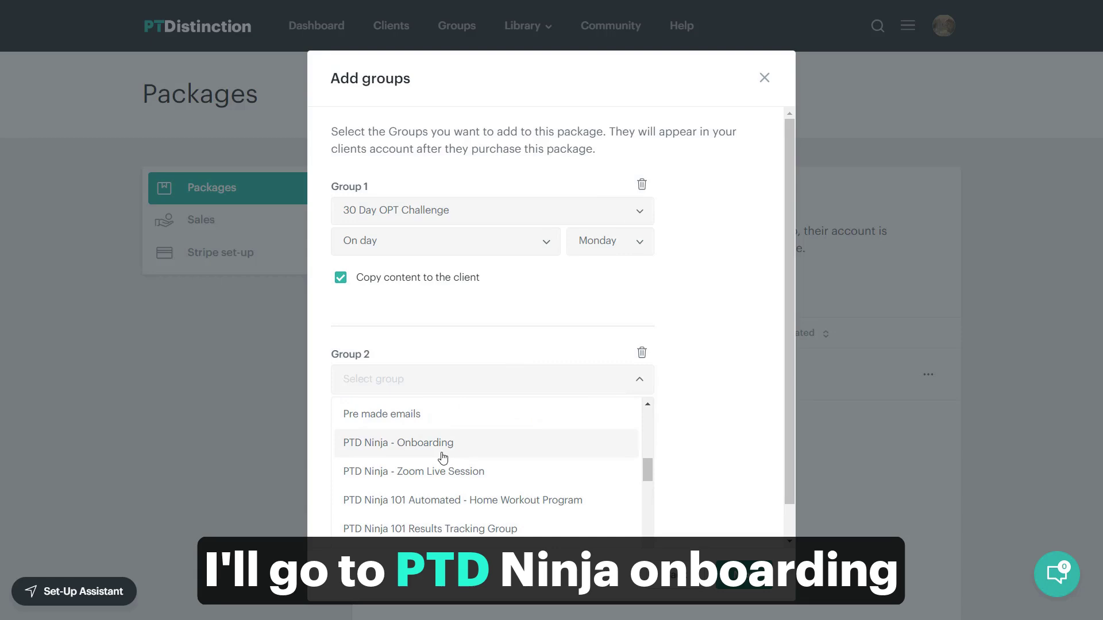
{"action": "left_click", "coordinate": [443, 445]}
{"action": "left_click", "coordinate": [633, 417]}
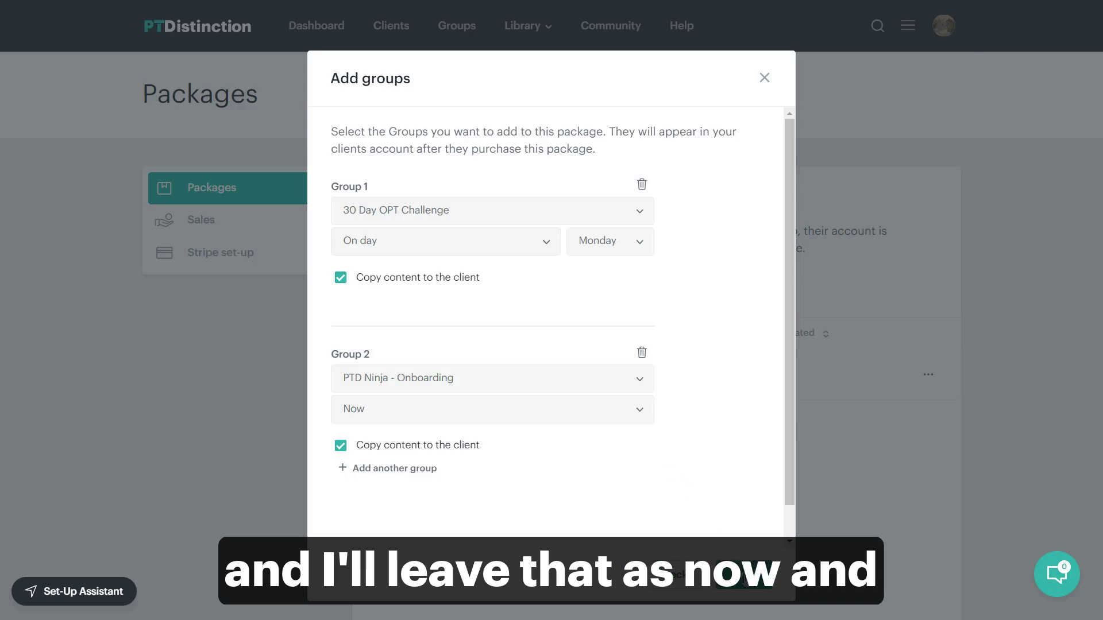
{"action": "left_click", "coordinate": [743, 576]}
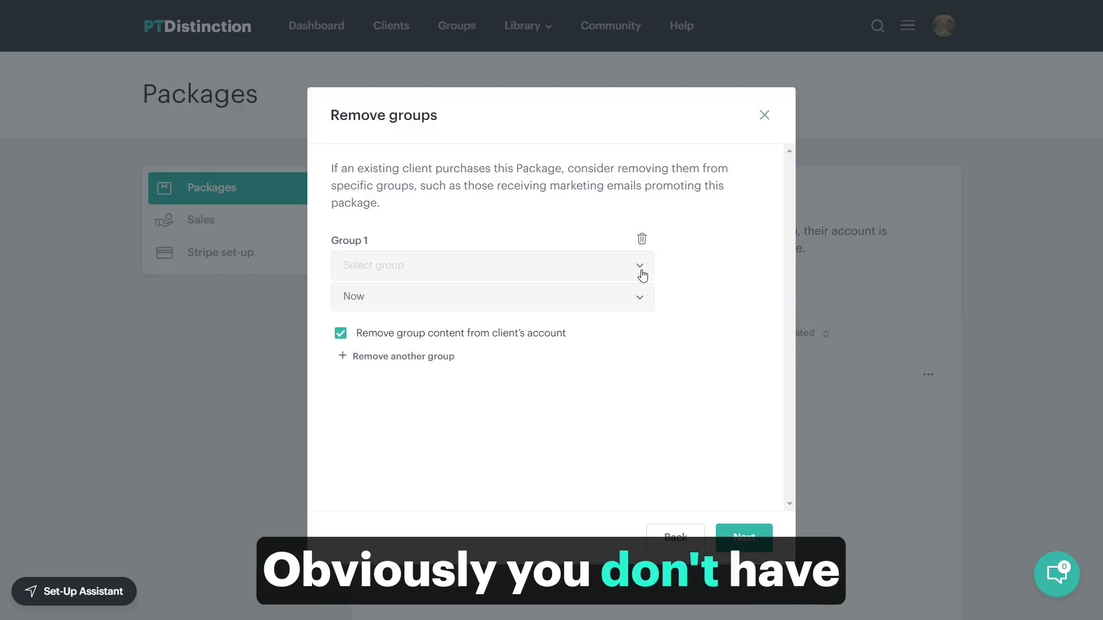
- Skip group removal, leaving it empty, and continue to the sales settings
{"action": "left_click", "coordinate": [746, 543]}
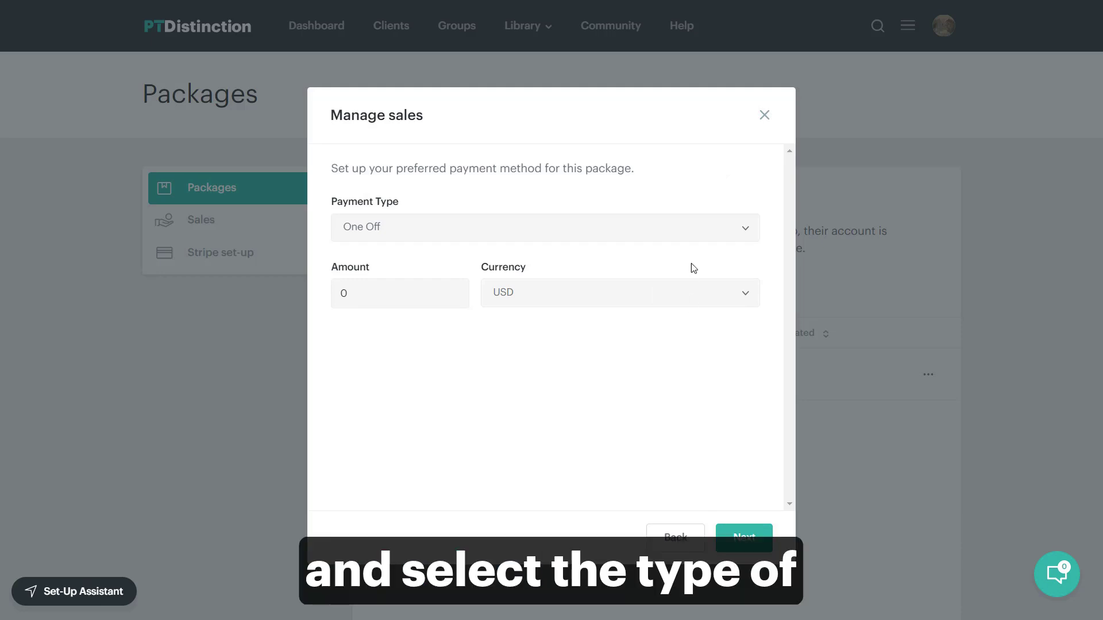
- Make the package a 50 USD subscription billed every 2 weeks
{"action": "left_click", "coordinate": [717, 234]}
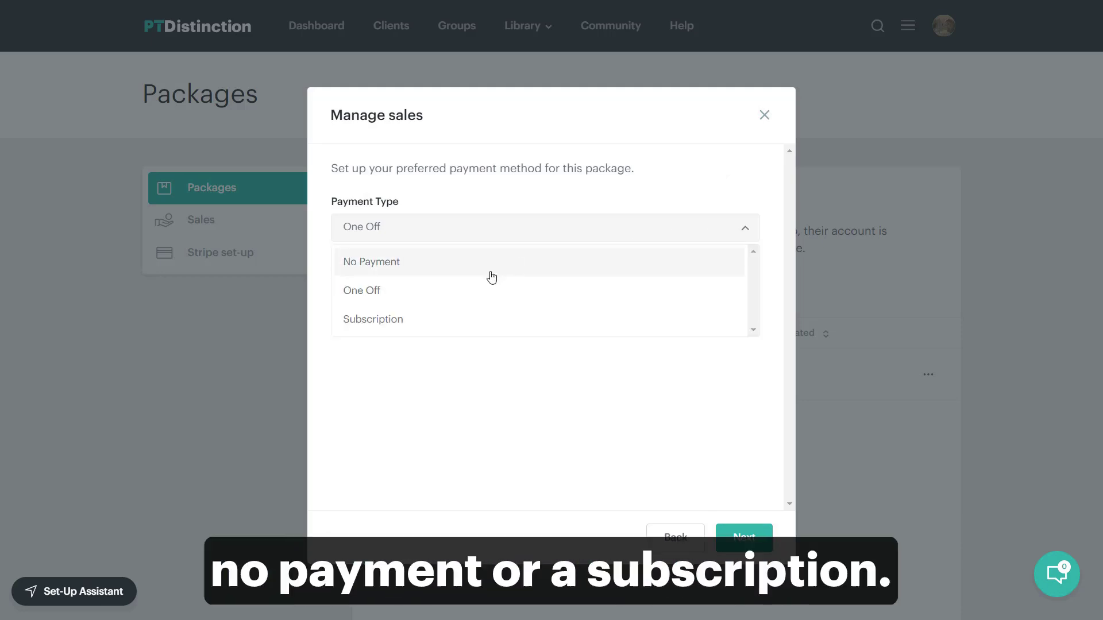
{"action": "left_click", "coordinate": [428, 325]}
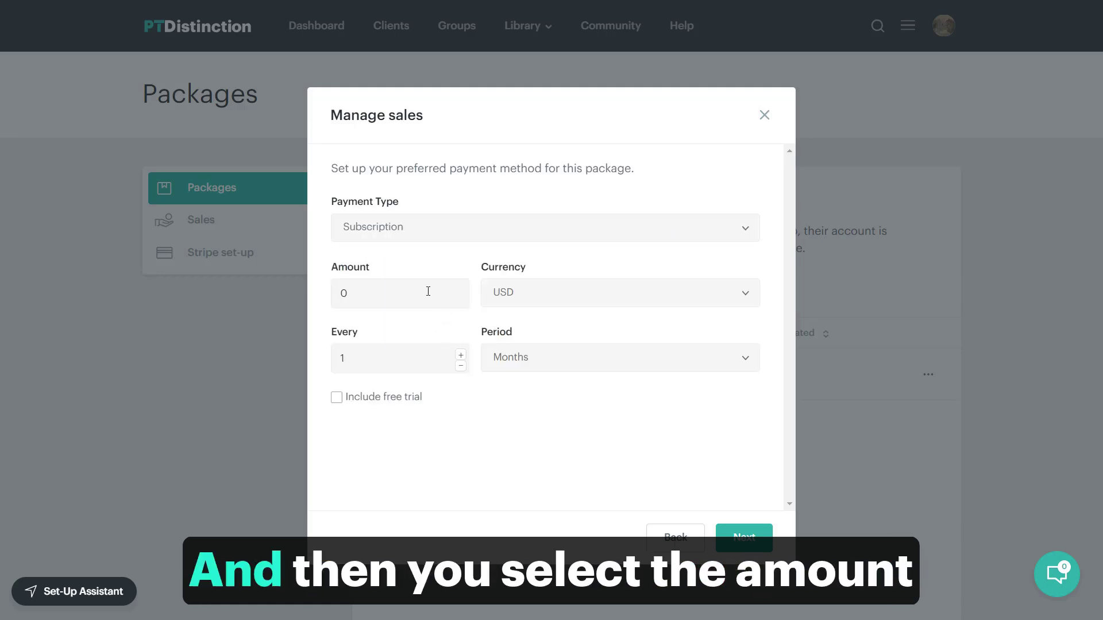
{"action": "key", "text": "BackSpace"}
{"action": "type", "text": "50"}
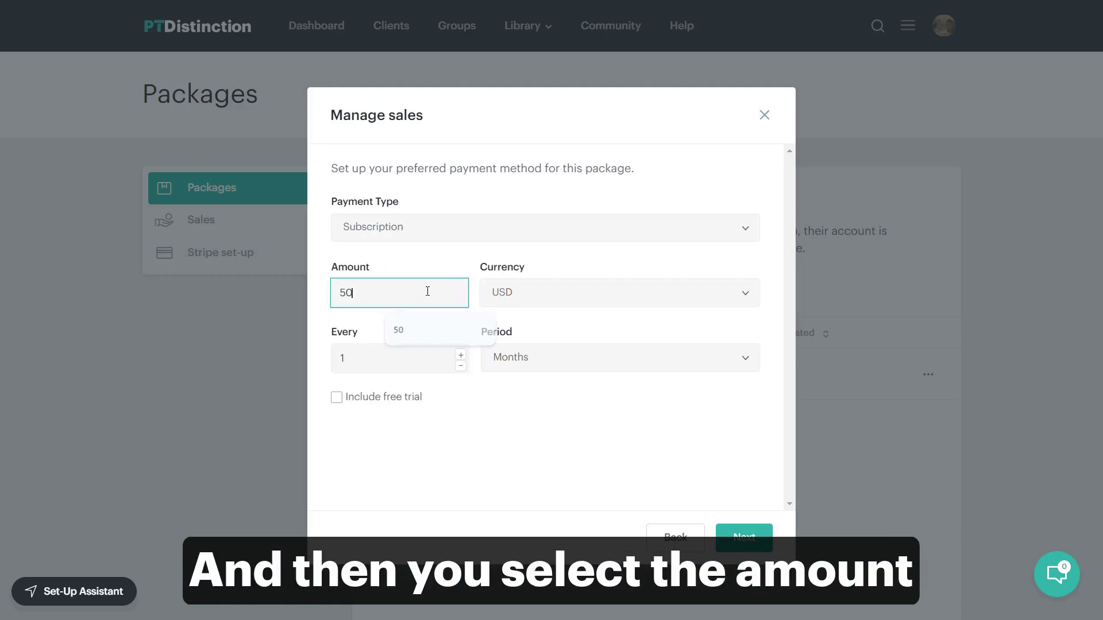
{"action": "left_click", "coordinate": [546, 302]}
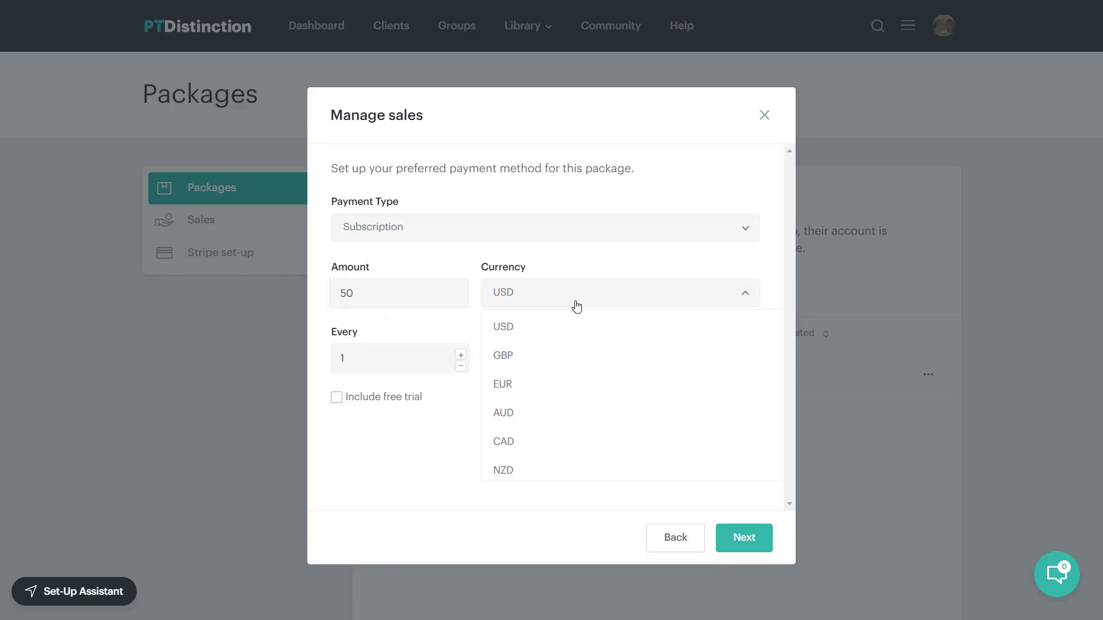
{"action": "left_click", "coordinate": [575, 311]}
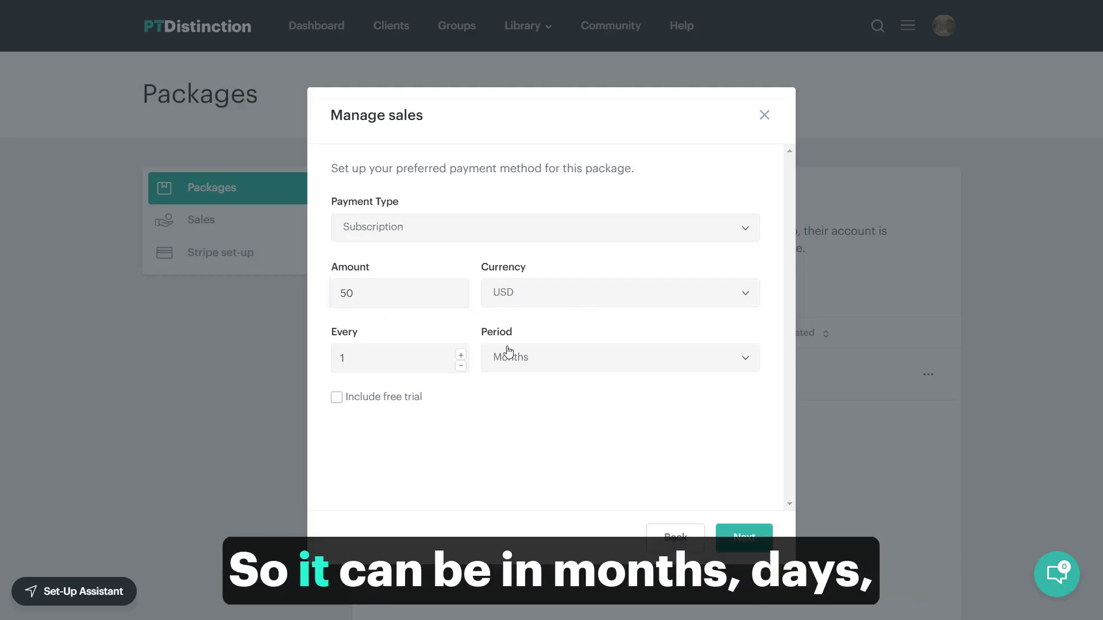
{"action": "left_click", "coordinate": [694, 371]}
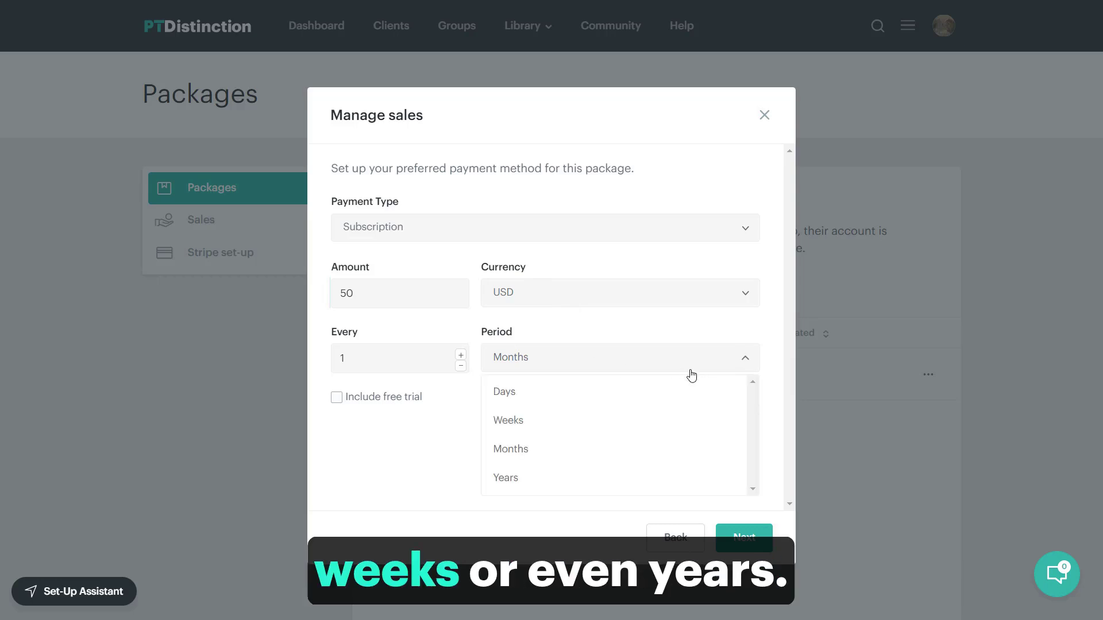
{"action": "left_click", "coordinate": [460, 356]}
{"action": "left_click", "coordinate": [738, 360]}
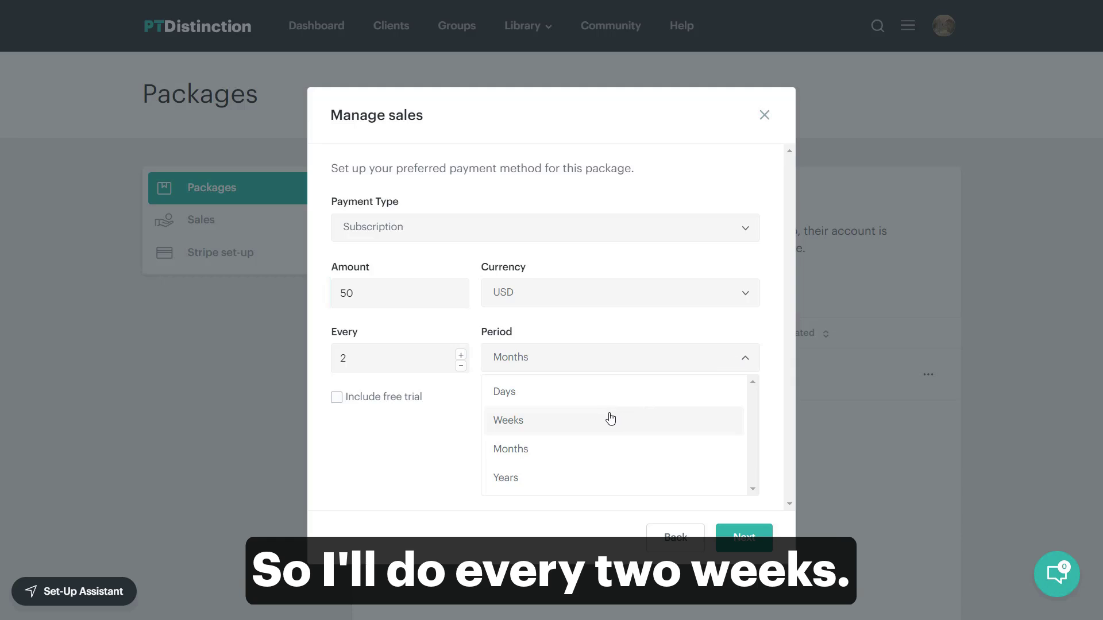
{"action": "left_click", "coordinate": [611, 419]}
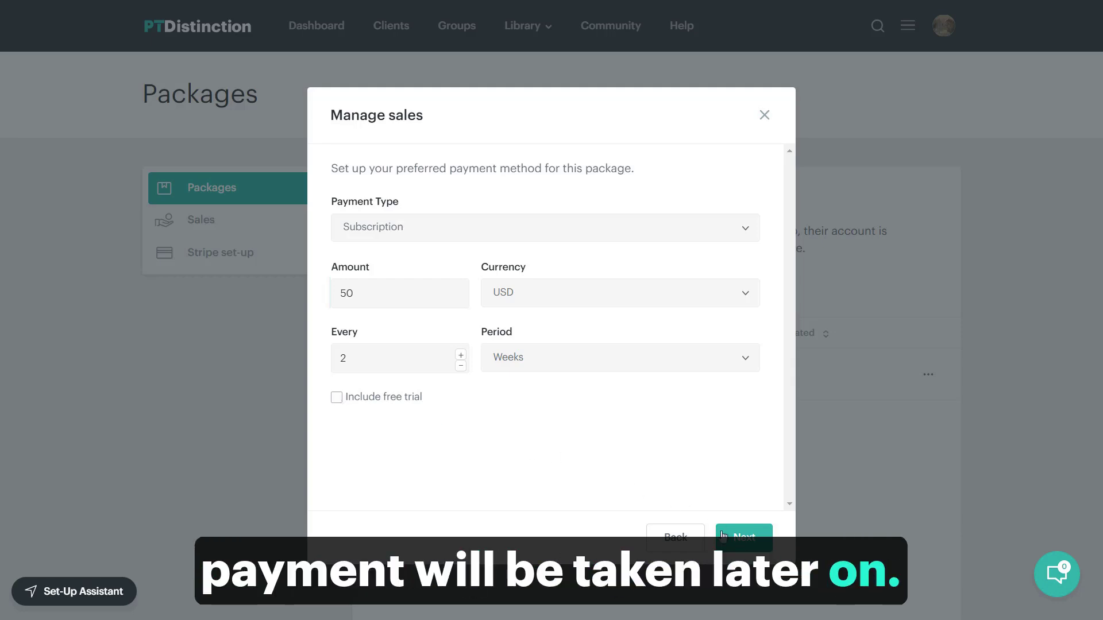
{"action": "left_click", "coordinate": [743, 538]}
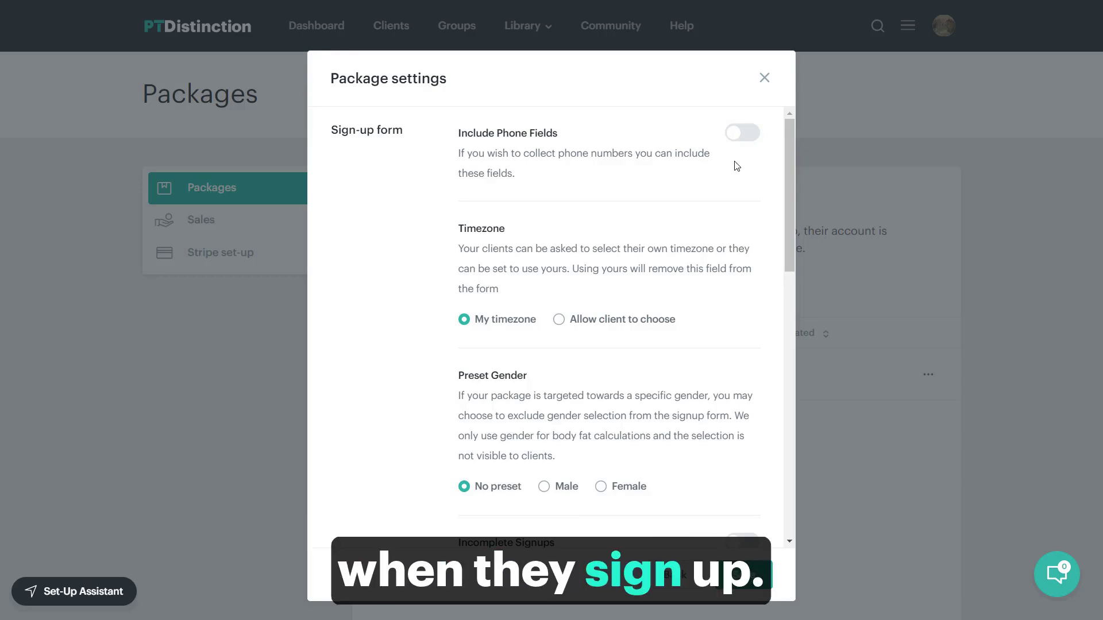
- Leave phone fields off and send incomplete sign-ups to the Pre made emails group
{"action": "left_click", "coordinate": [749, 138]}
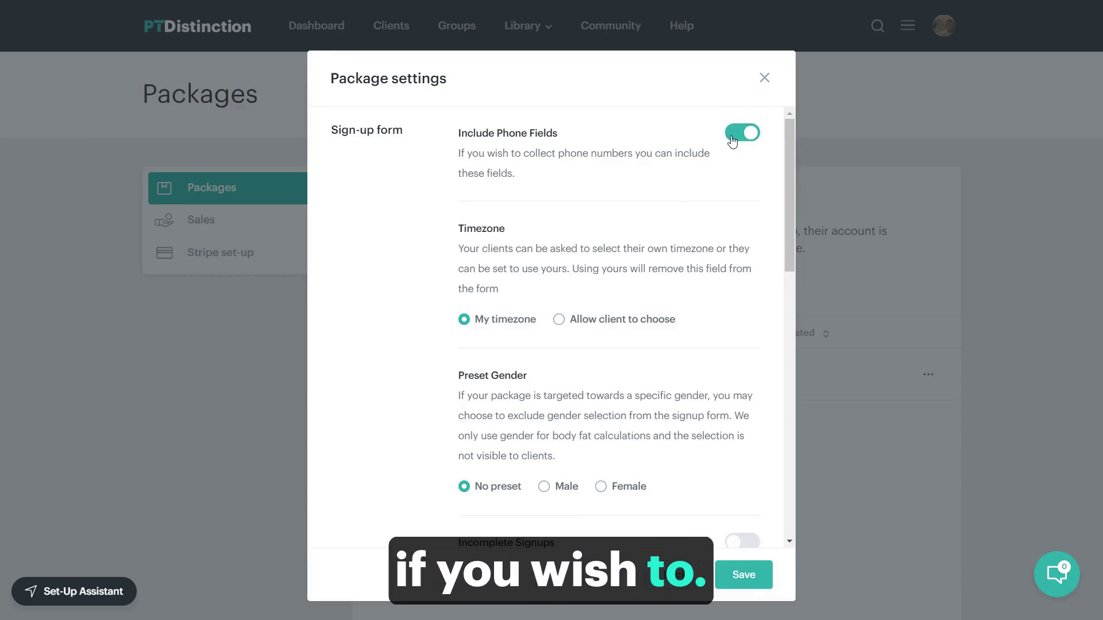
{"action": "left_click", "coordinate": [732, 142]}
{"action": "scroll", "coordinate": [680, 178], "scroll_direction": "down", "scroll_amount": 1}
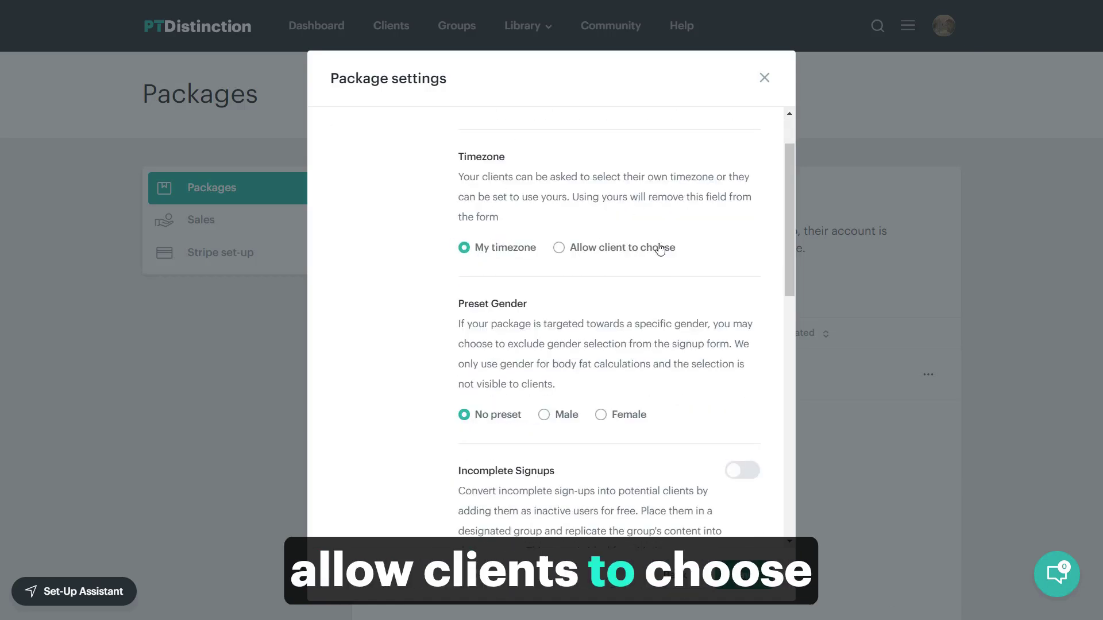
{"action": "scroll", "coordinate": [573, 241], "scroll_direction": "down", "scroll_amount": 2}
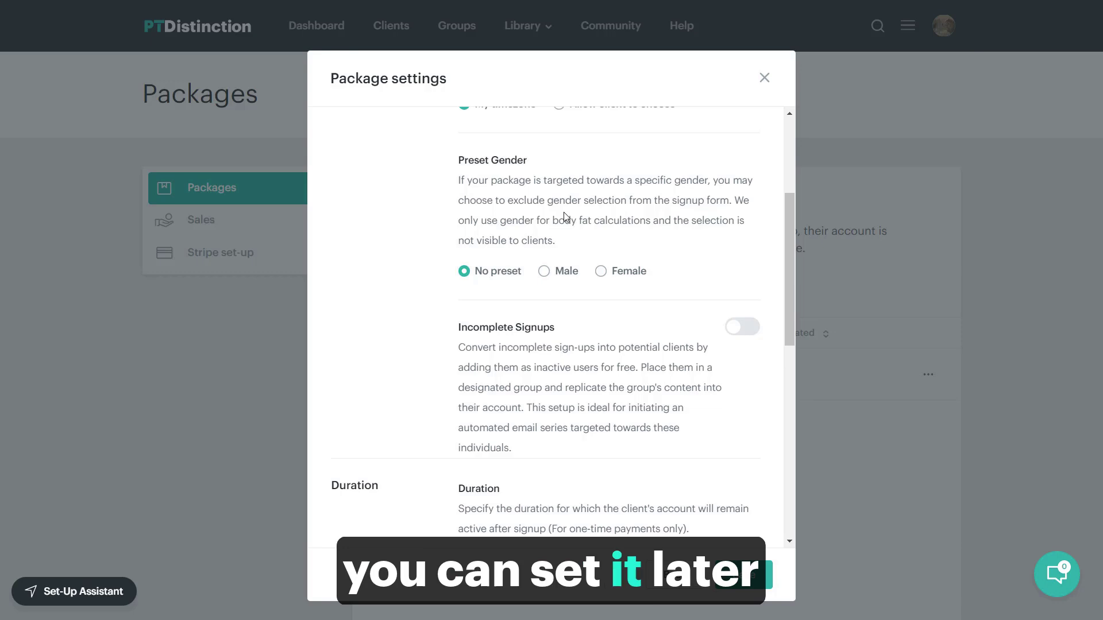
{"action": "scroll", "coordinate": [558, 241], "scroll_direction": "down", "scroll_amount": 1}
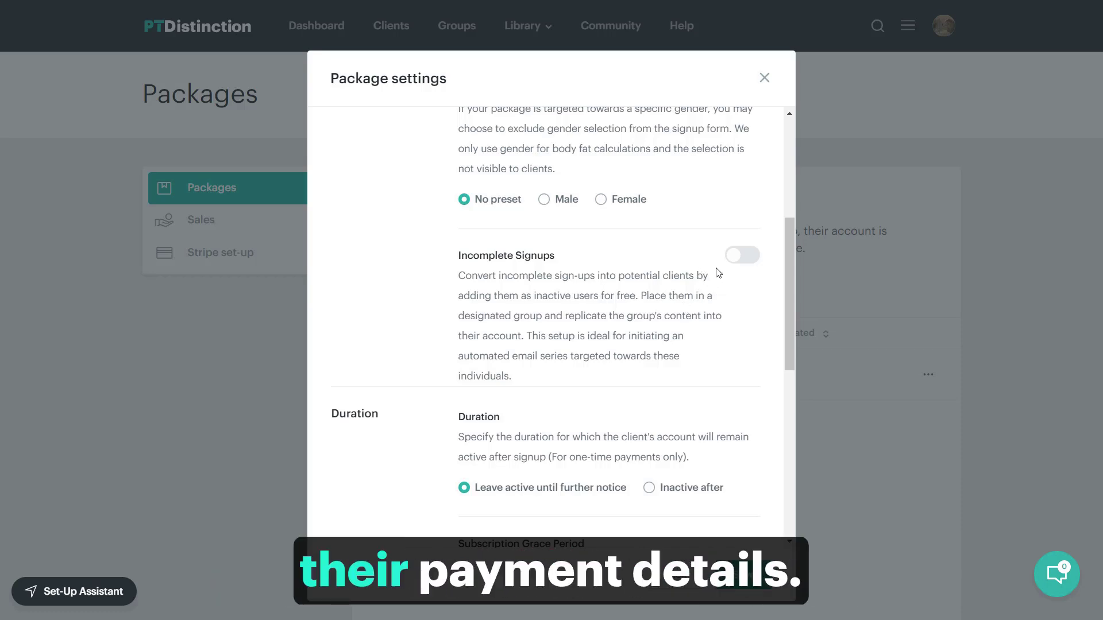
{"action": "left_click", "coordinate": [748, 256]}
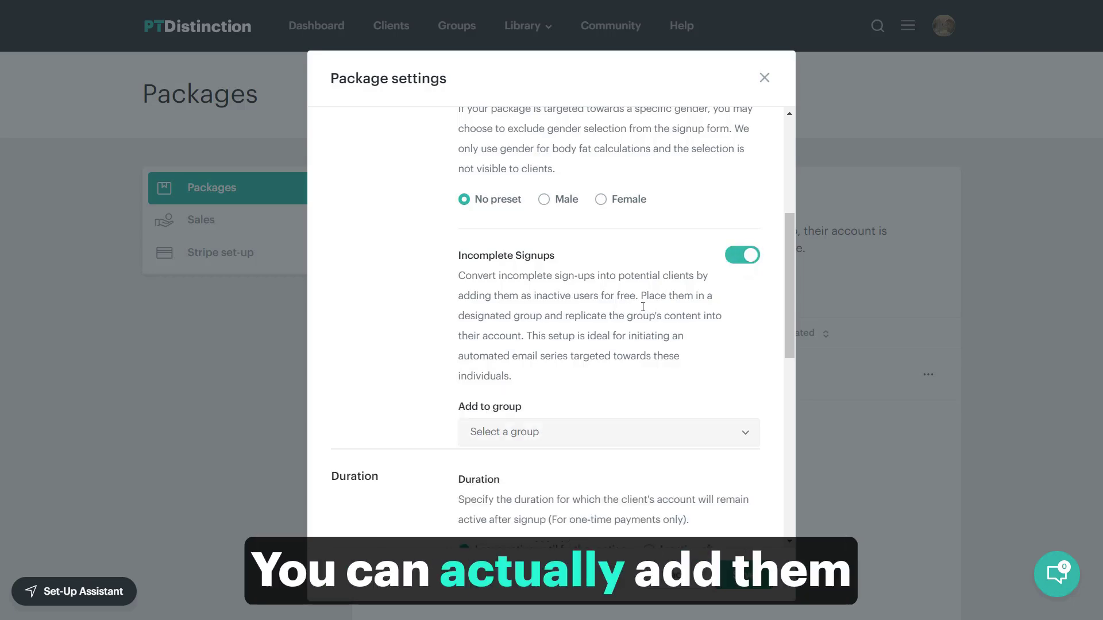
{"action": "scroll", "coordinate": [645, 311], "scroll_direction": "down", "scroll_amount": 1}
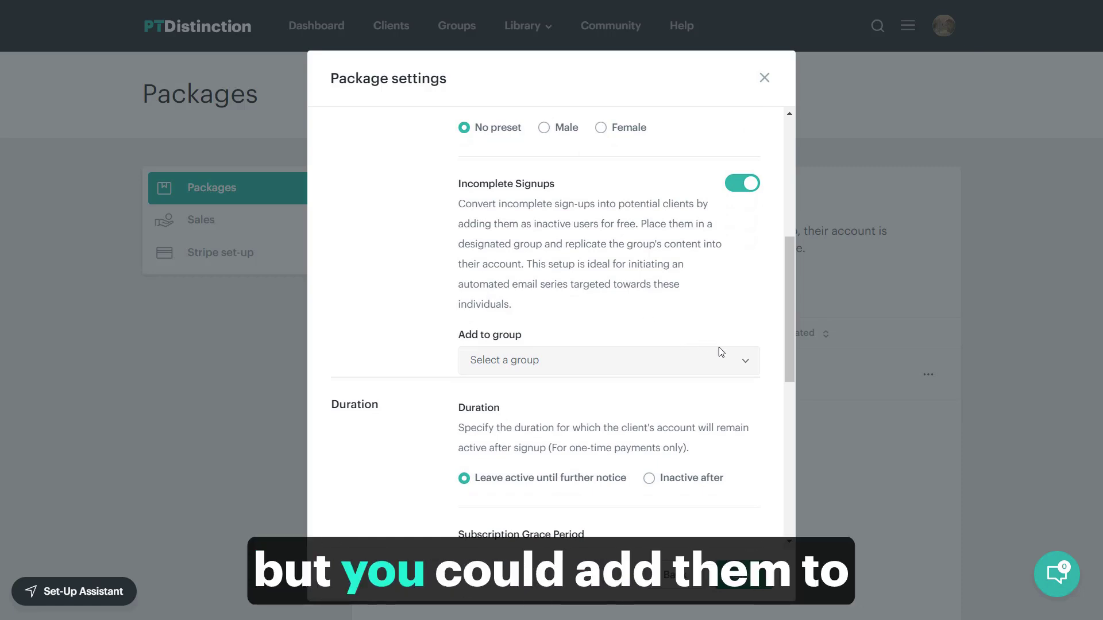
{"action": "left_click", "coordinate": [728, 362]}
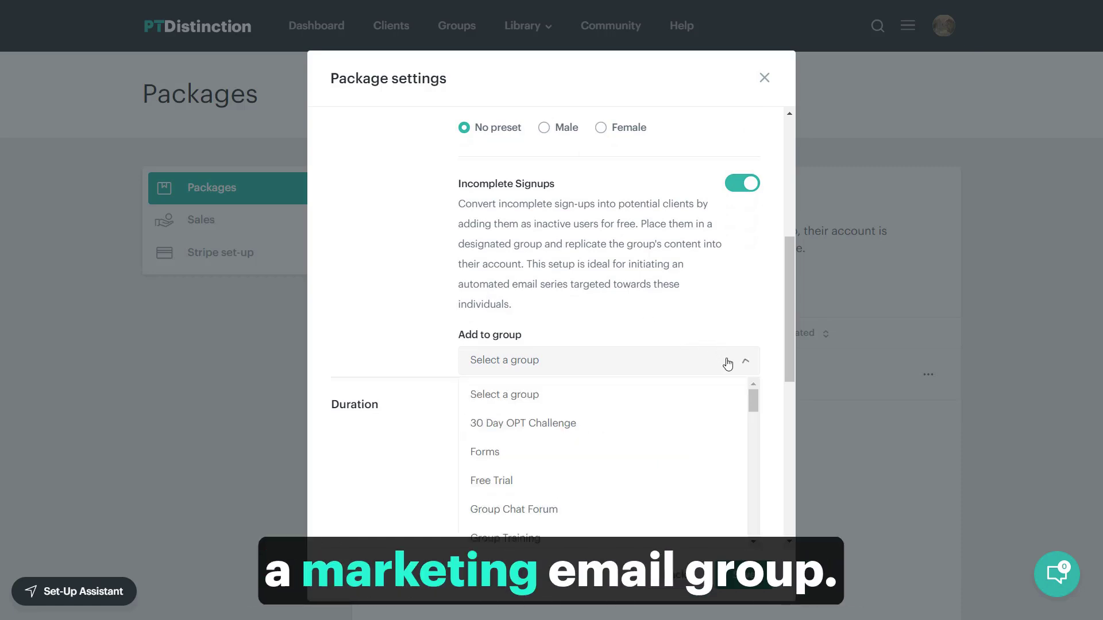
{"action": "scroll", "coordinate": [707, 422], "scroll_direction": "down", "scroll_amount": 2}
{"action": "left_click", "coordinate": [706, 423]}
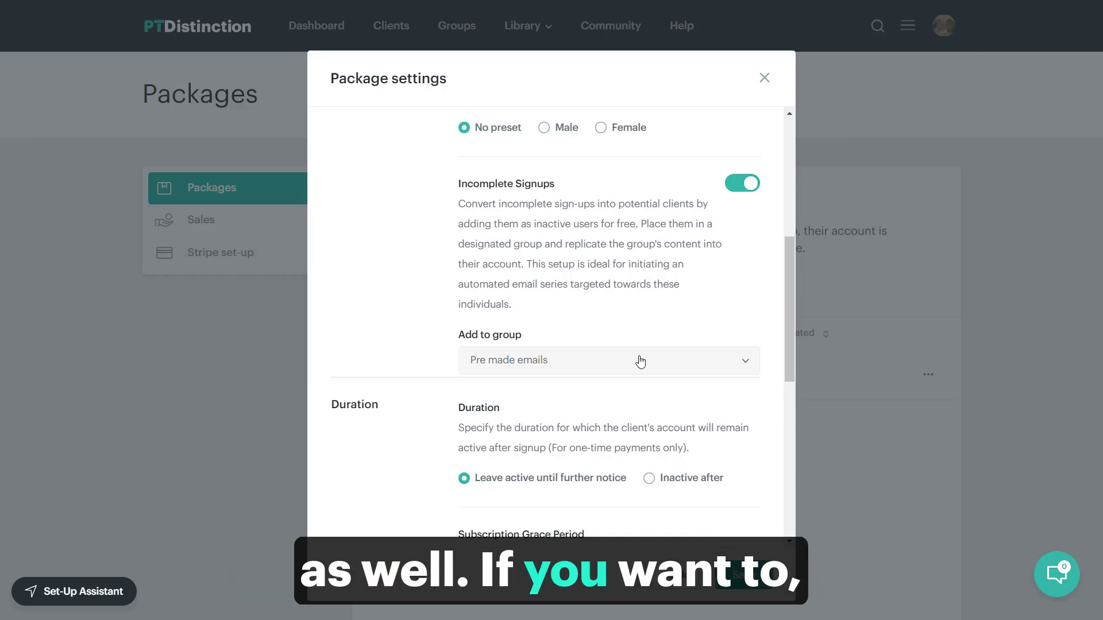
{"action": "scroll", "coordinate": [640, 363], "scroll_direction": "down", "scroll_amount": 1}
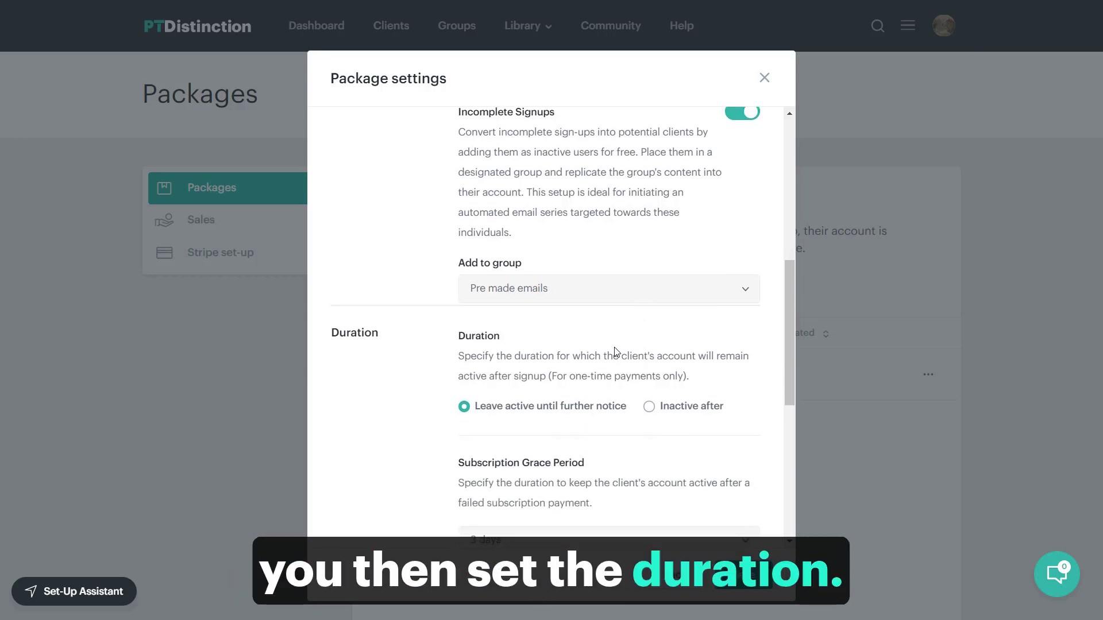
{"action": "scroll", "coordinate": [578, 336], "scroll_direction": "down", "scroll_amount": 1}
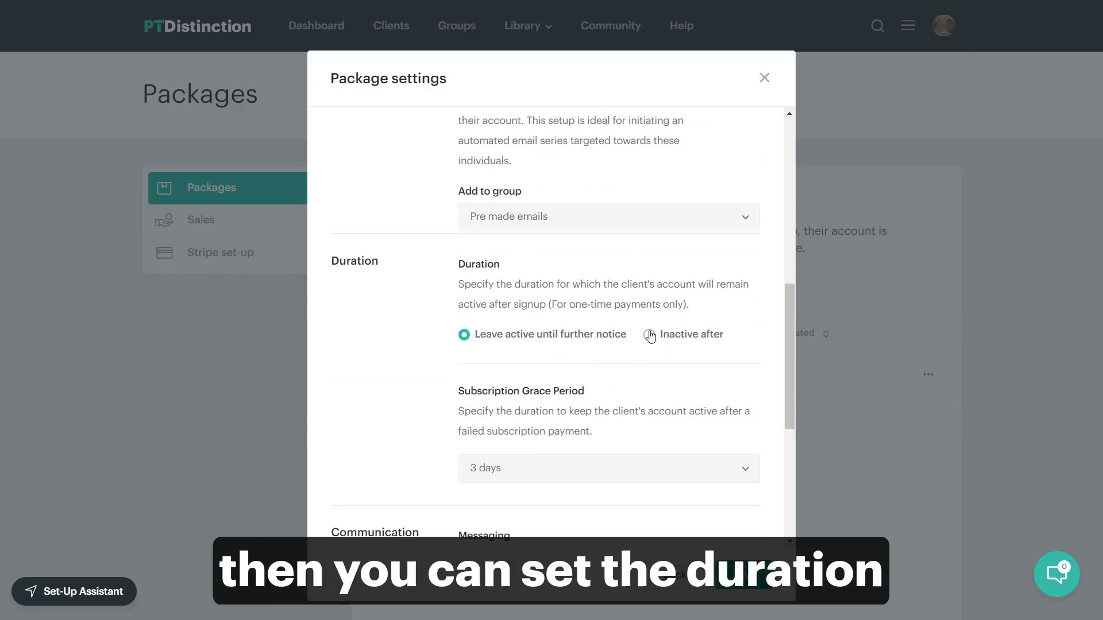
{"action": "scroll", "coordinate": [653, 333], "scroll_direction": "down", "scroll_amount": 1}
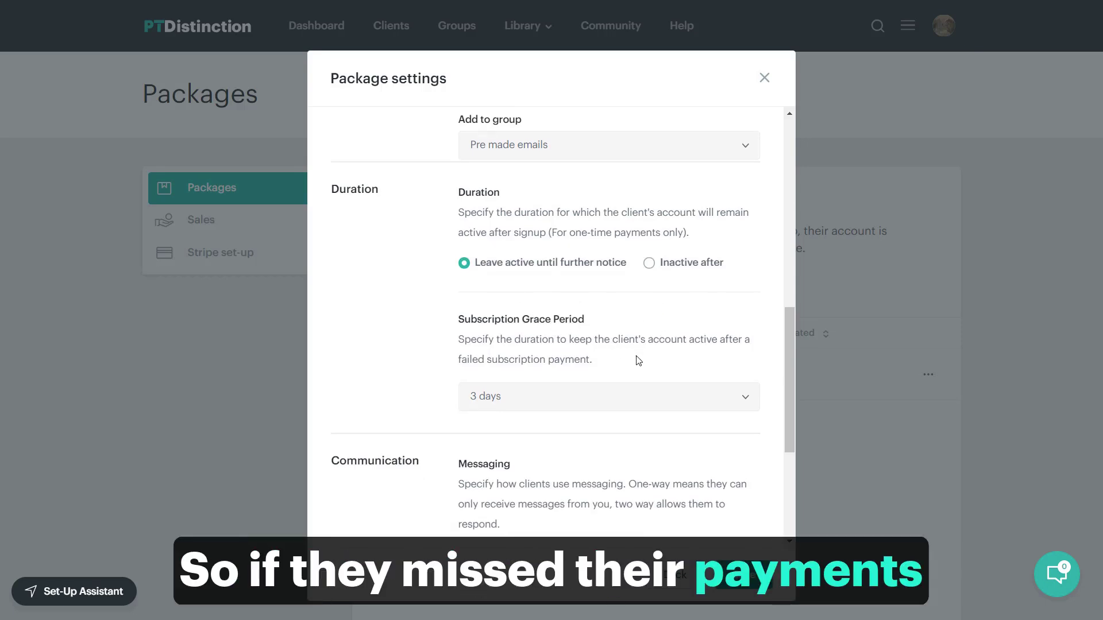
- Keep the 3-day grace period, disable login-detail emails, and save the package
{"action": "left_click", "coordinate": [735, 401]}
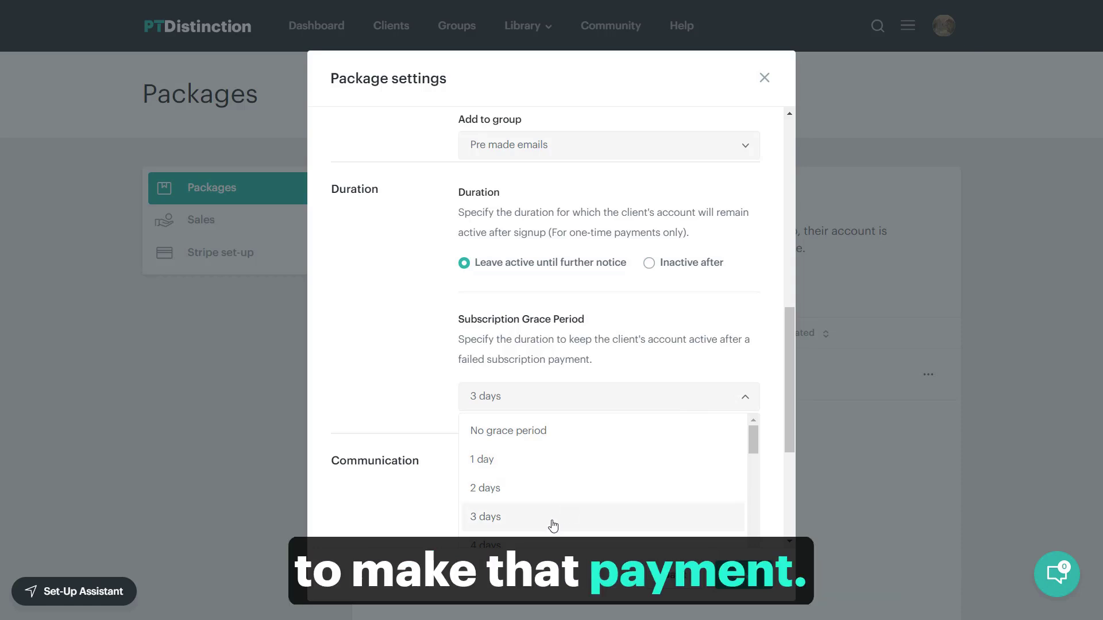
{"action": "left_click", "coordinate": [518, 517]}
{"action": "scroll", "coordinate": [382, 424], "scroll_direction": "down", "scroll_amount": 1}
{"action": "scroll", "coordinate": [382, 422], "scroll_direction": "down", "scroll_amount": 1}
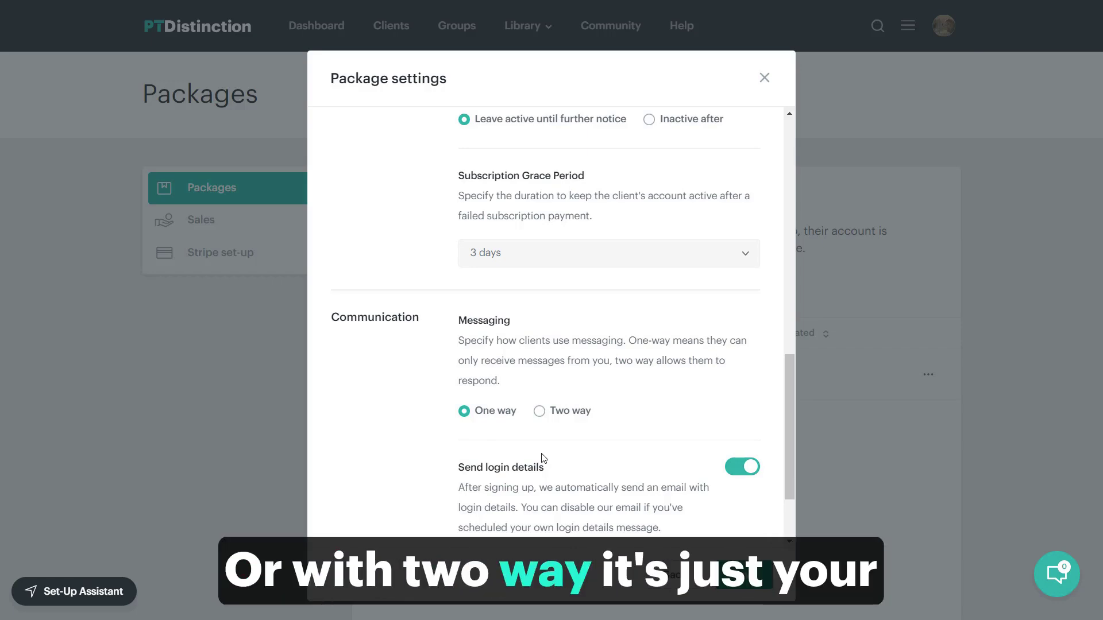
{"action": "scroll", "coordinate": [558, 443], "scroll_direction": "down", "scroll_amount": 2}
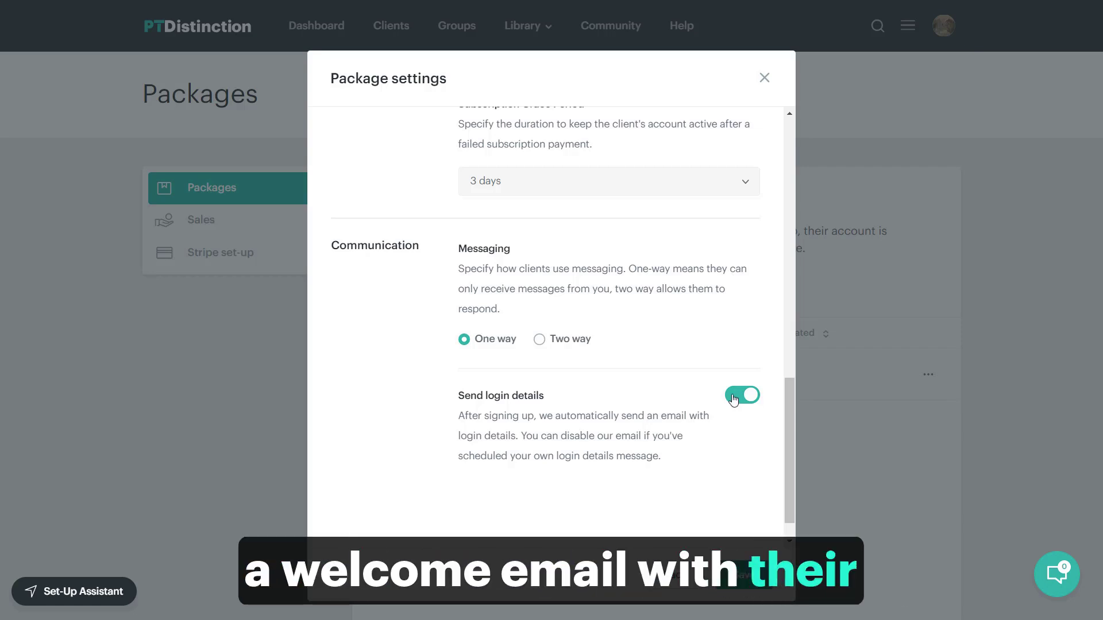
{"action": "left_click", "coordinate": [734, 399]}
{"action": "scroll", "coordinate": [734, 443], "scroll_direction": "down", "scroll_amount": 1}
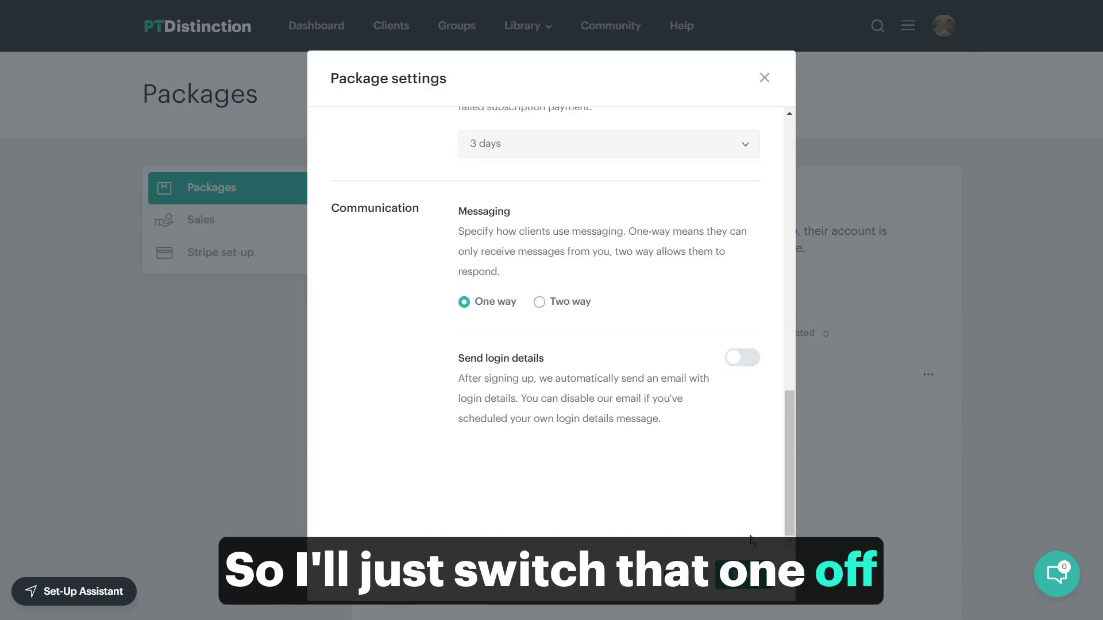
{"action": "left_click", "coordinate": [743, 576]}
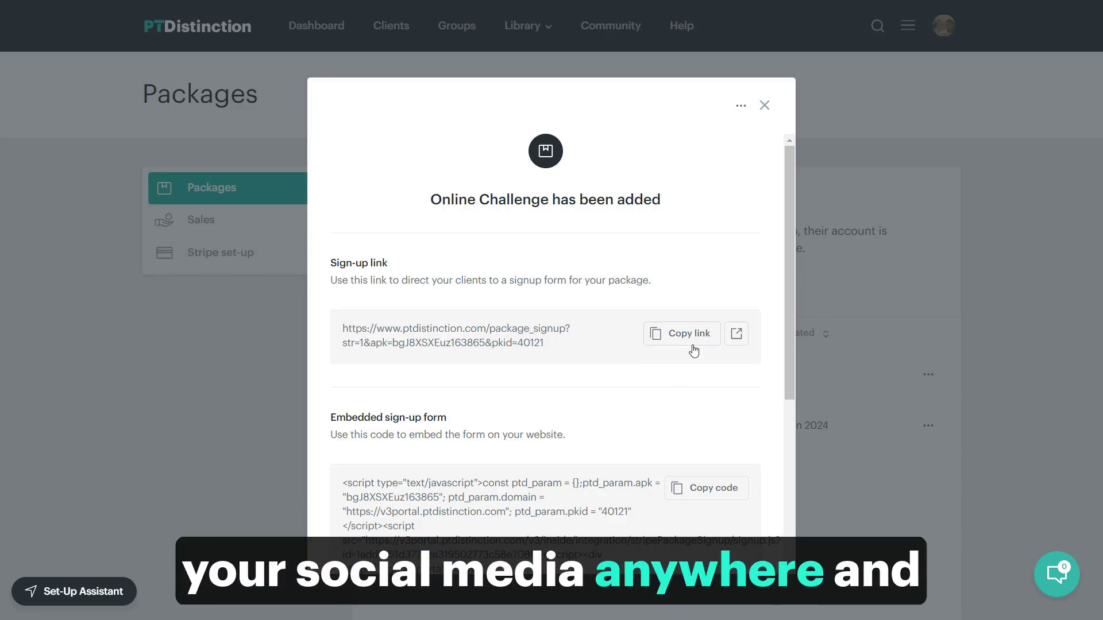
{"action": "scroll", "coordinate": [694, 350], "scroll_direction": "down", "scroll_amount": 2}
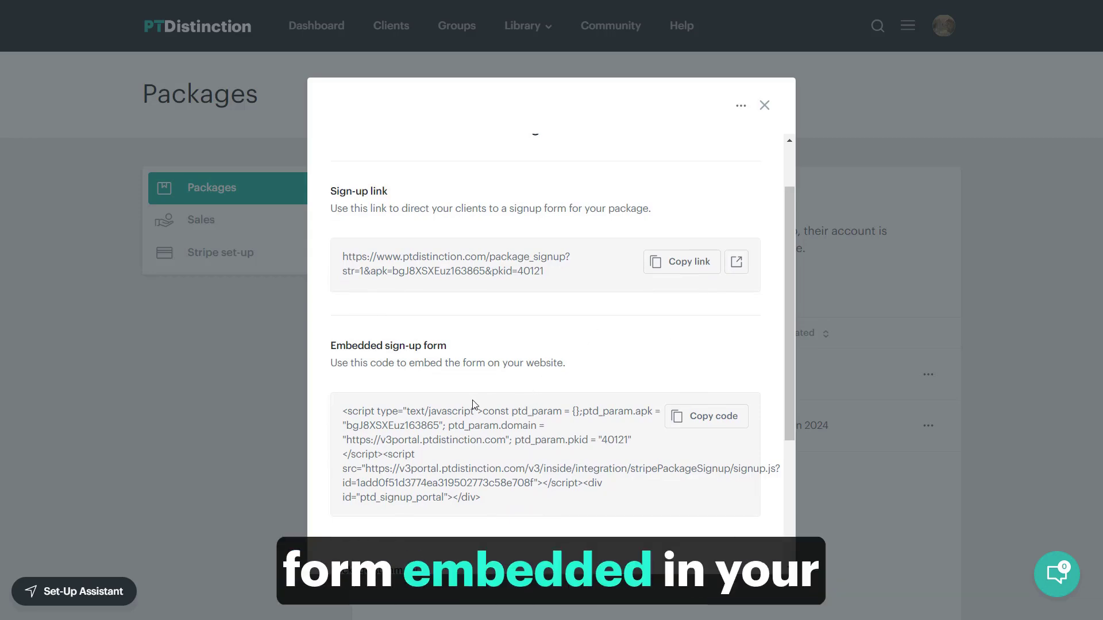
{"action": "scroll", "coordinate": [474, 406], "scroll_direction": "down", "scroll_amount": 2}
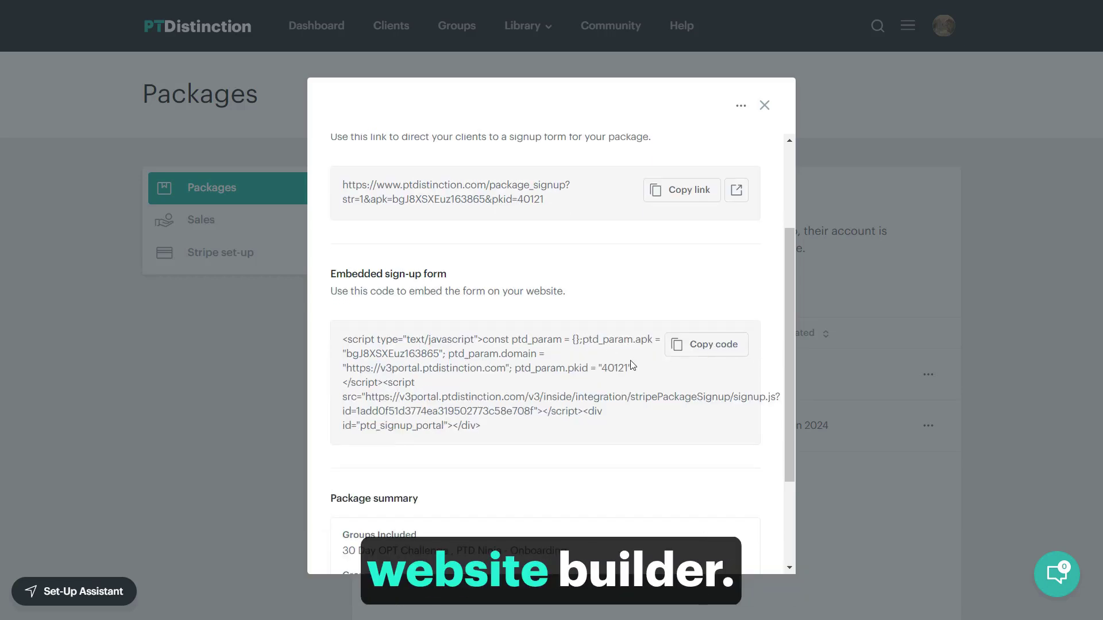
{"action": "scroll", "coordinate": [636, 363], "scroll_direction": "down", "scroll_amount": 4}
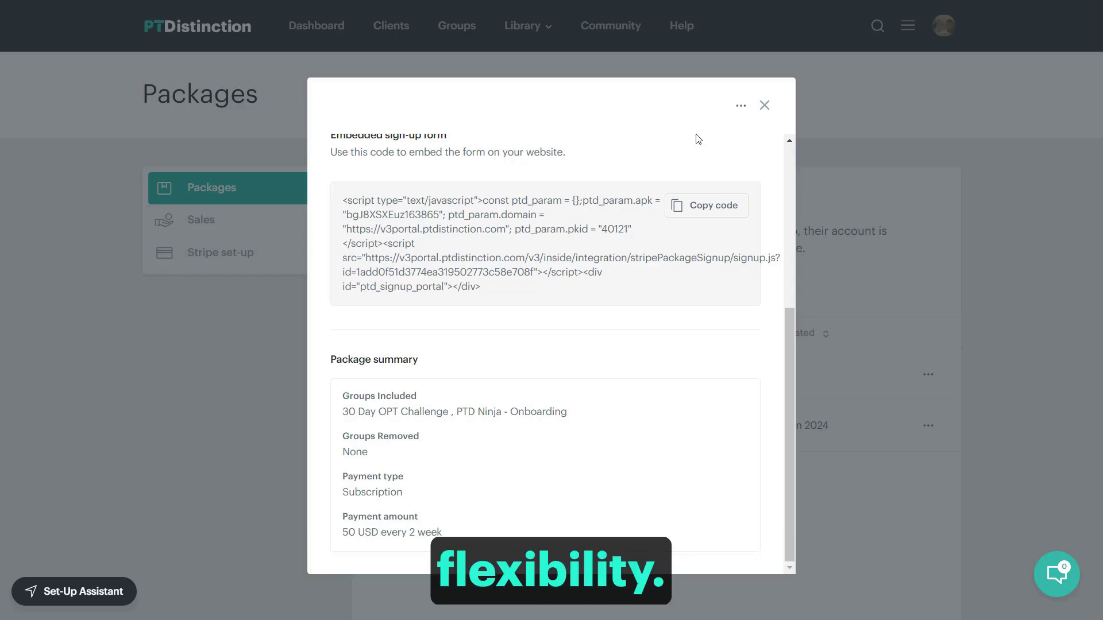
- Close the package confirmation and view the Sales page
{"action": "left_click", "coordinate": [762, 109]}
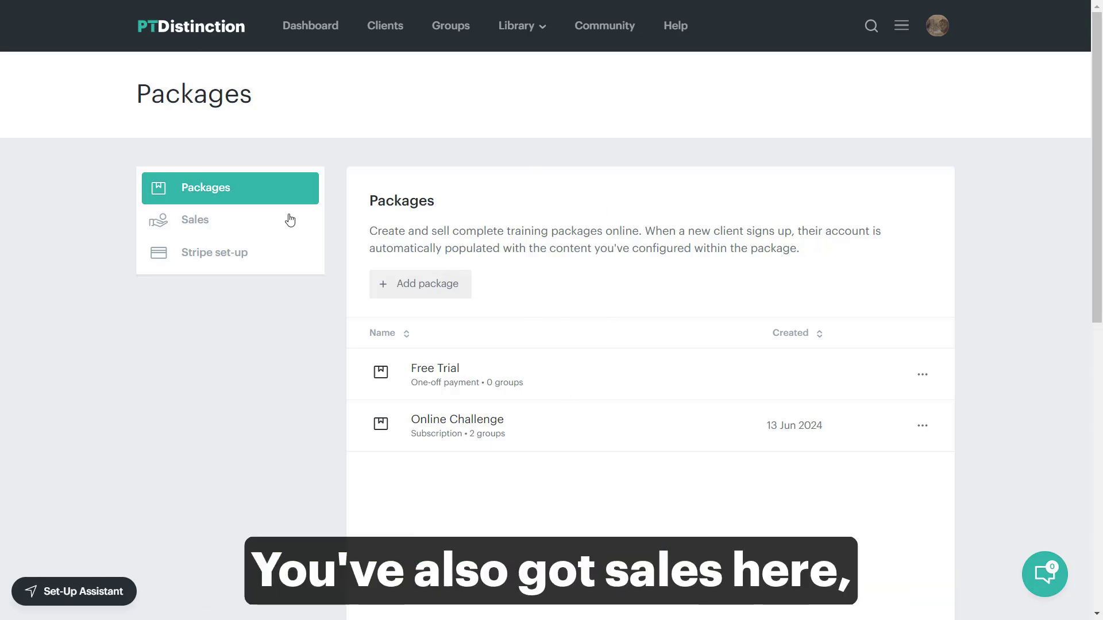
{"action": "left_click", "coordinate": [190, 226]}
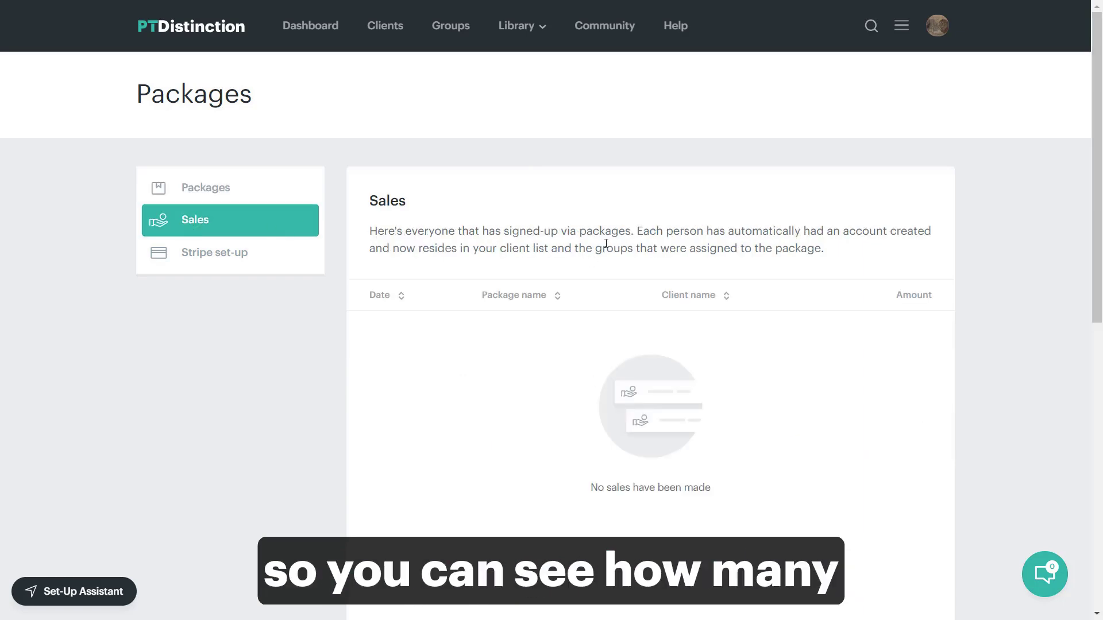
{"action": "scroll", "coordinate": [612, 245], "scroll_direction": "down", "scroll_amount": 1}
{"action": "scroll", "coordinate": [618, 244], "scroll_direction": "up", "scroll_amount": 1}
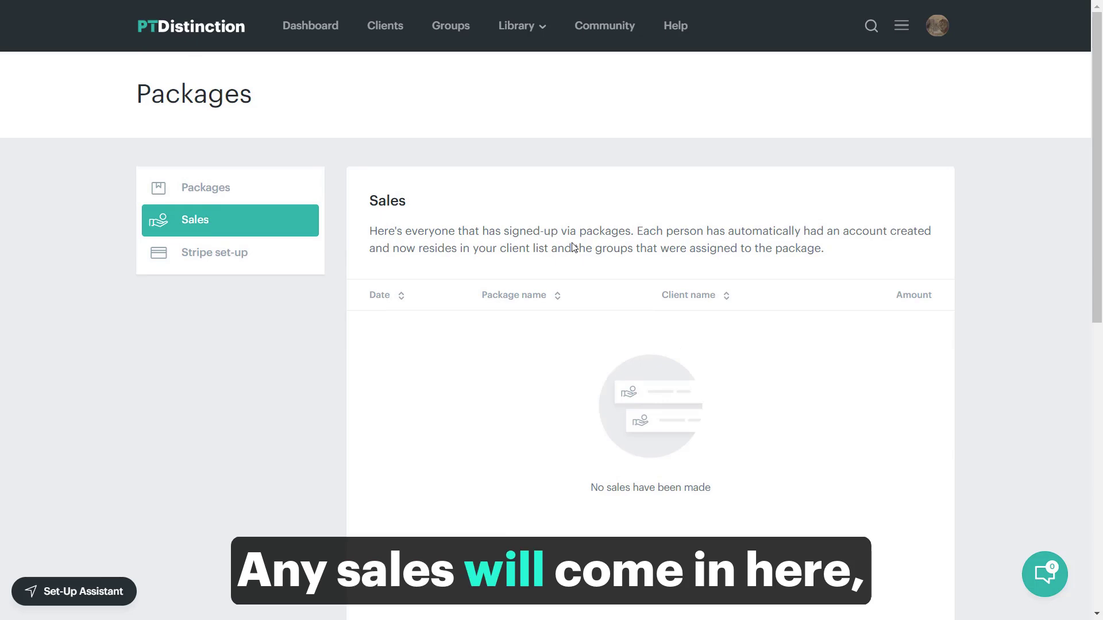